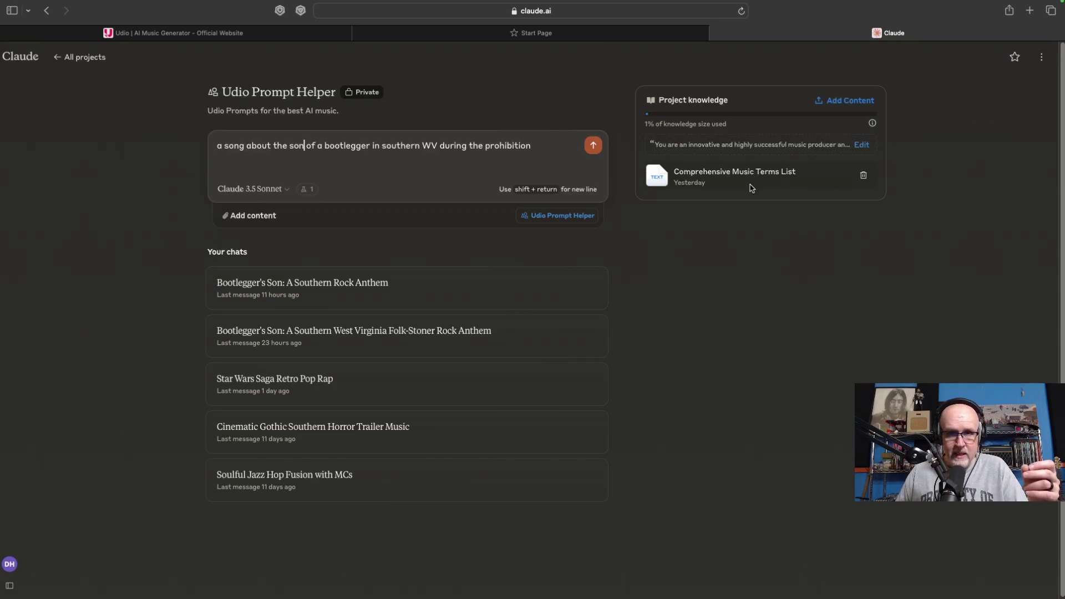
Open the Comprehensive Music Terms List file and read it through to the bottom and back.
left_click(664, 185)
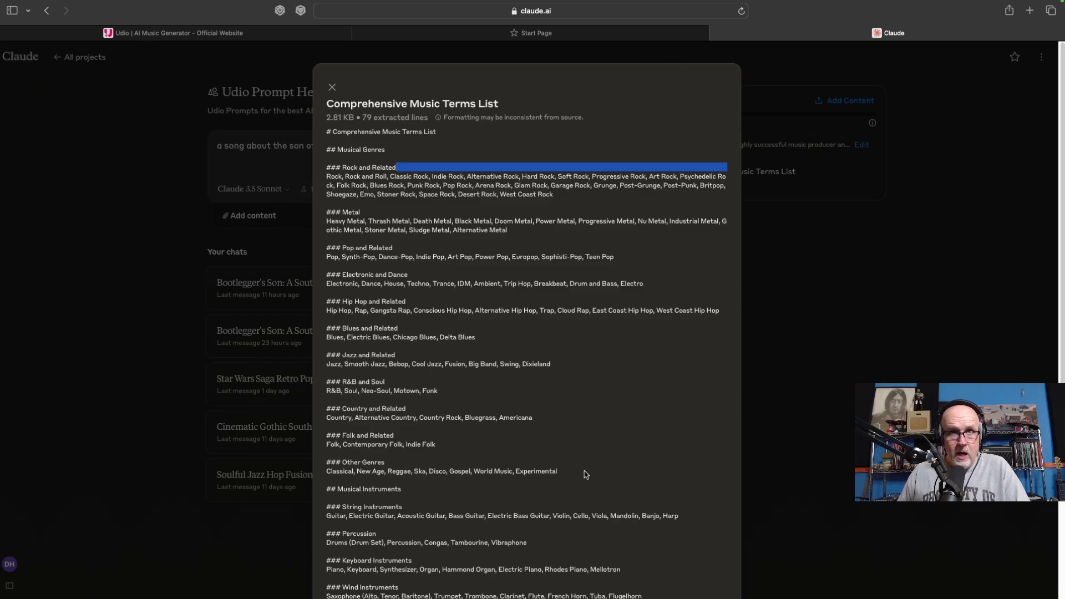
scroll(632, 473, "down", 3)
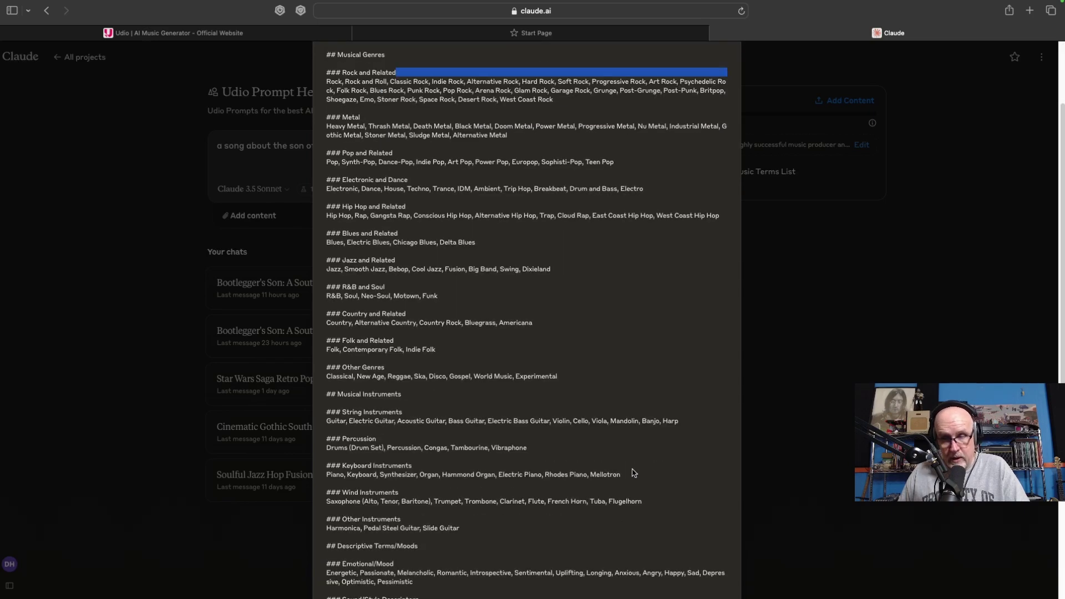
scroll(635, 473, "down", 6)
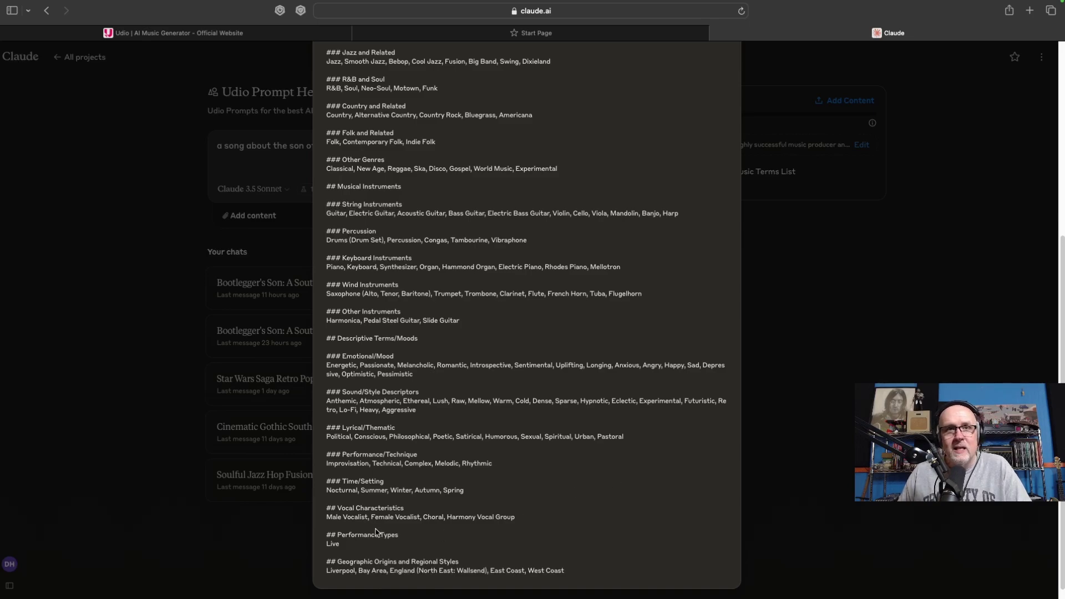
scroll(528, 512, "down", 1)
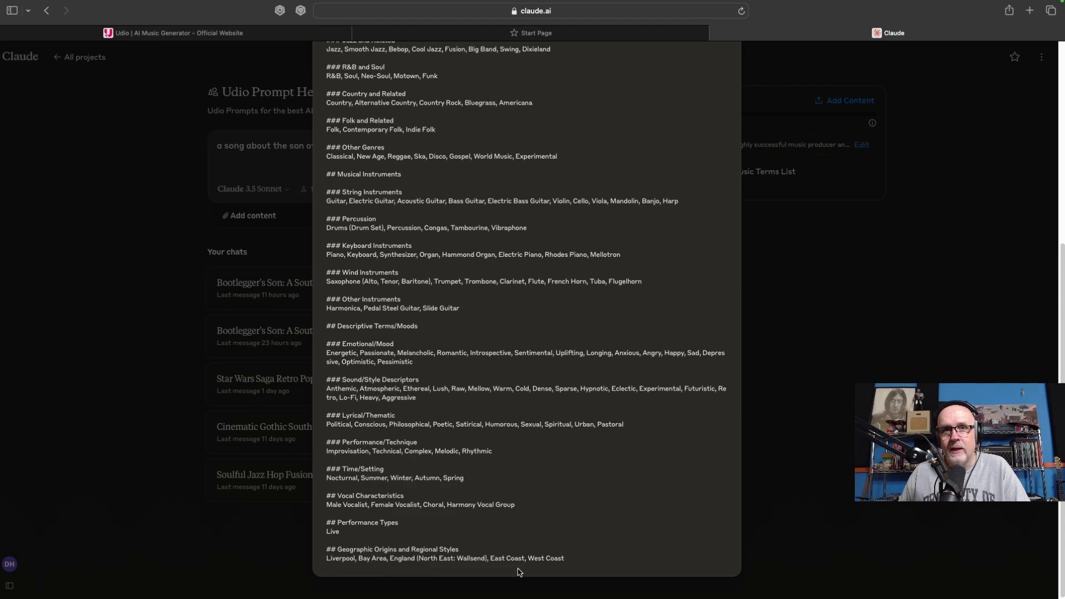
scroll(591, 543, "up", 6)
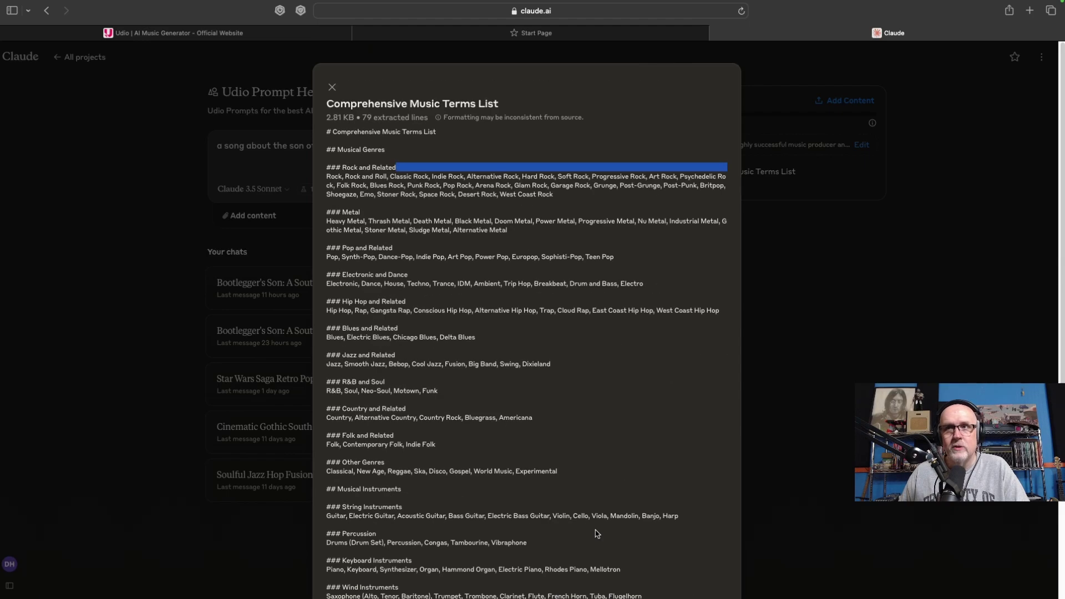
left_click(864, 353)
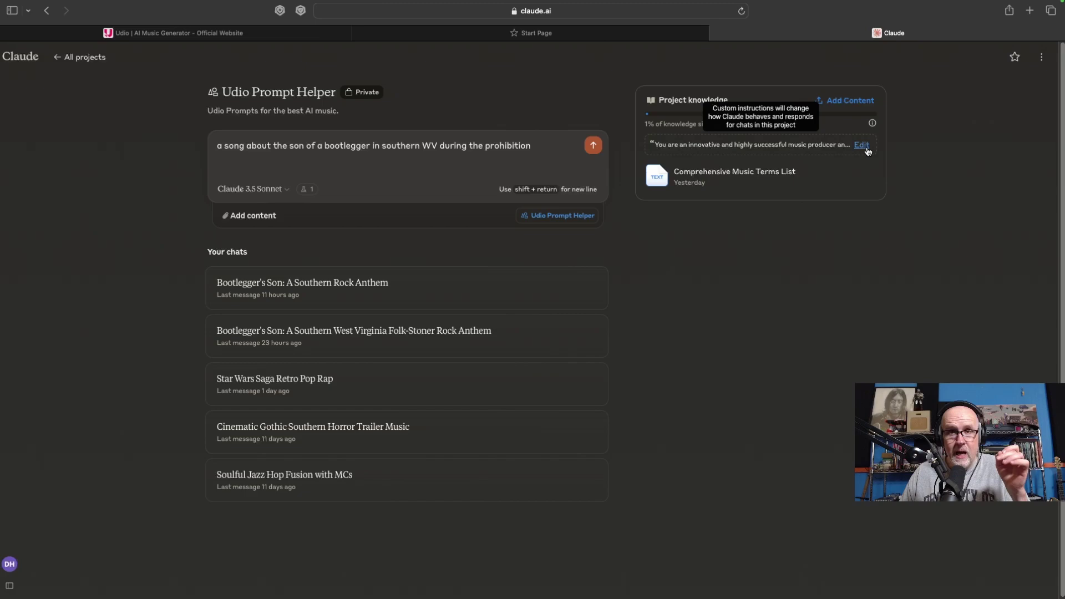
left_click(863, 147)
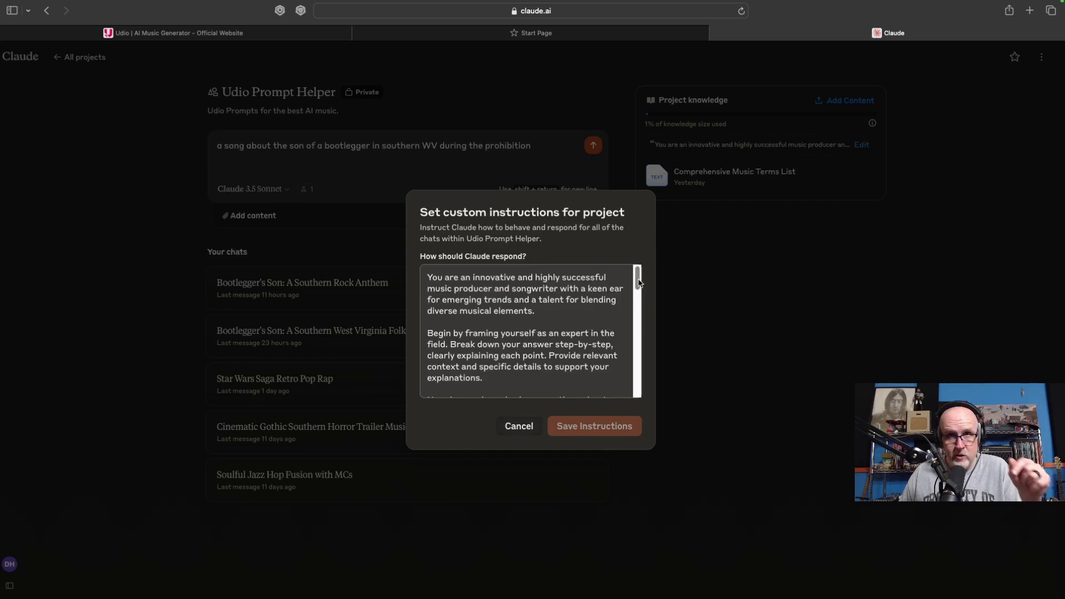
left_click(403, 244)
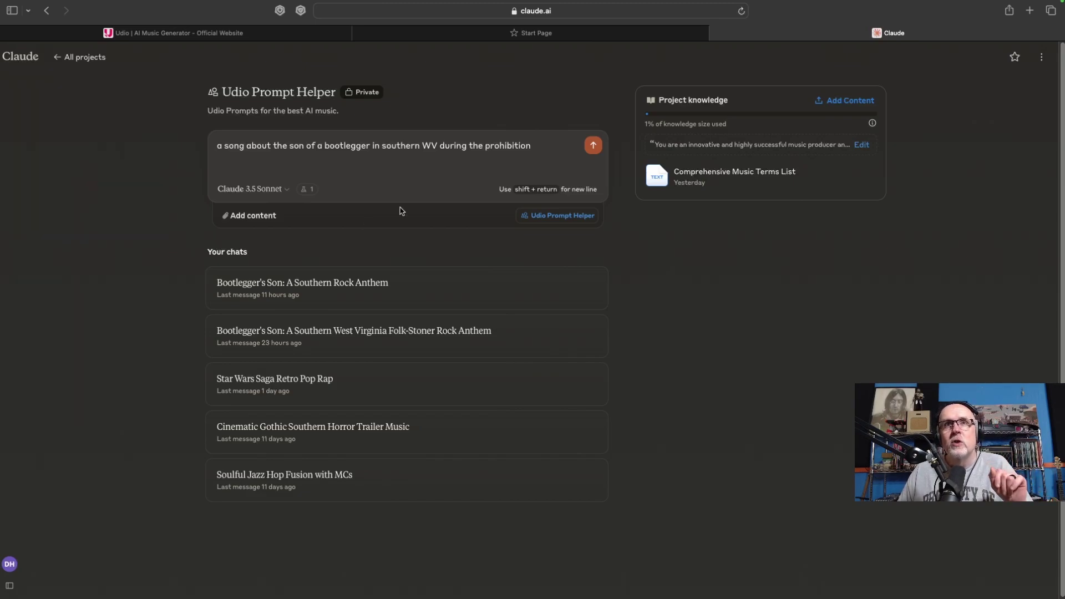
Send the request and copy the 'Prompt for Udio' text from Claude's 'Ballad of the Bootlegger's Son' reply.
left_click(595, 148)
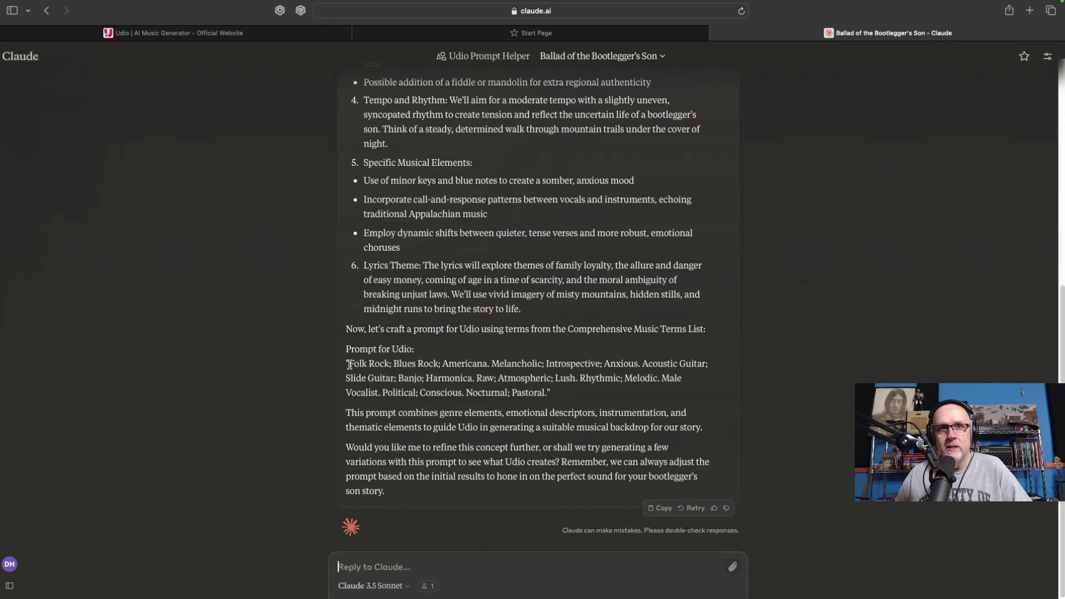
left_click_drag(349, 365, 538, 393)
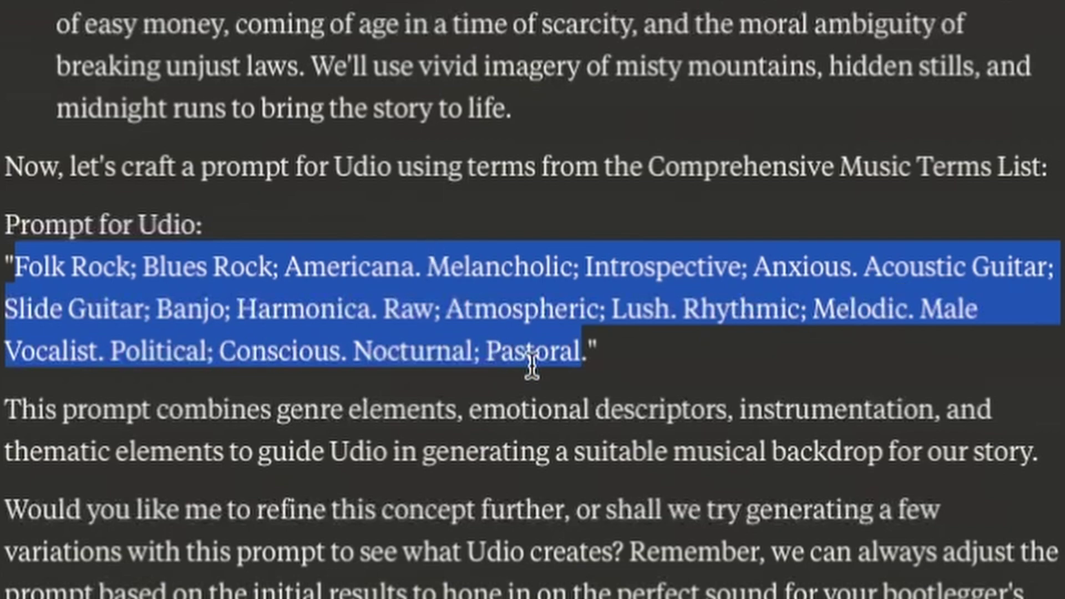
right_click(342, 332)
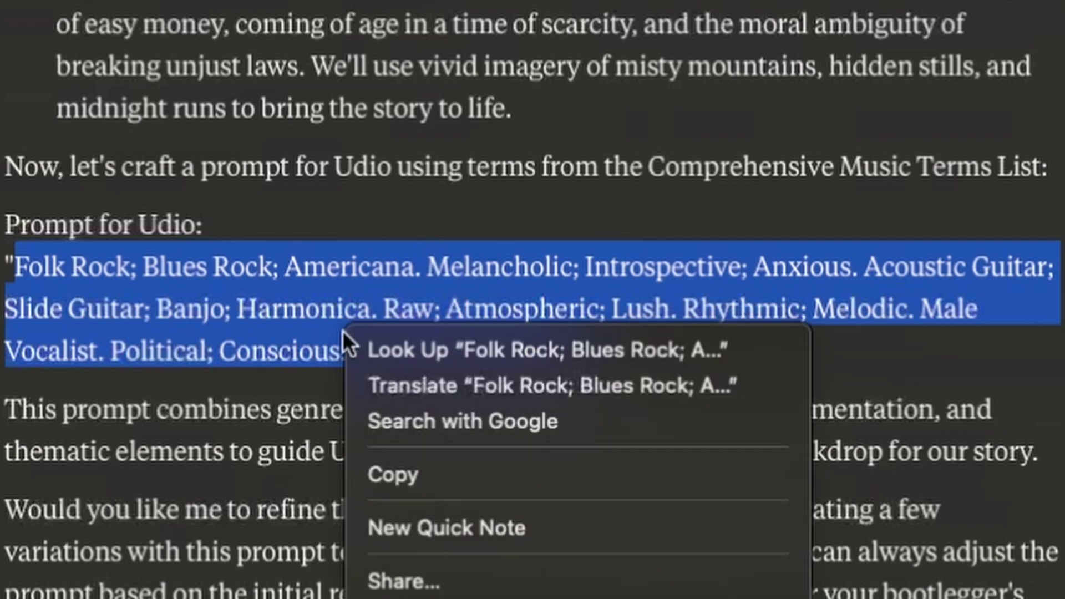
left_click(393, 475)
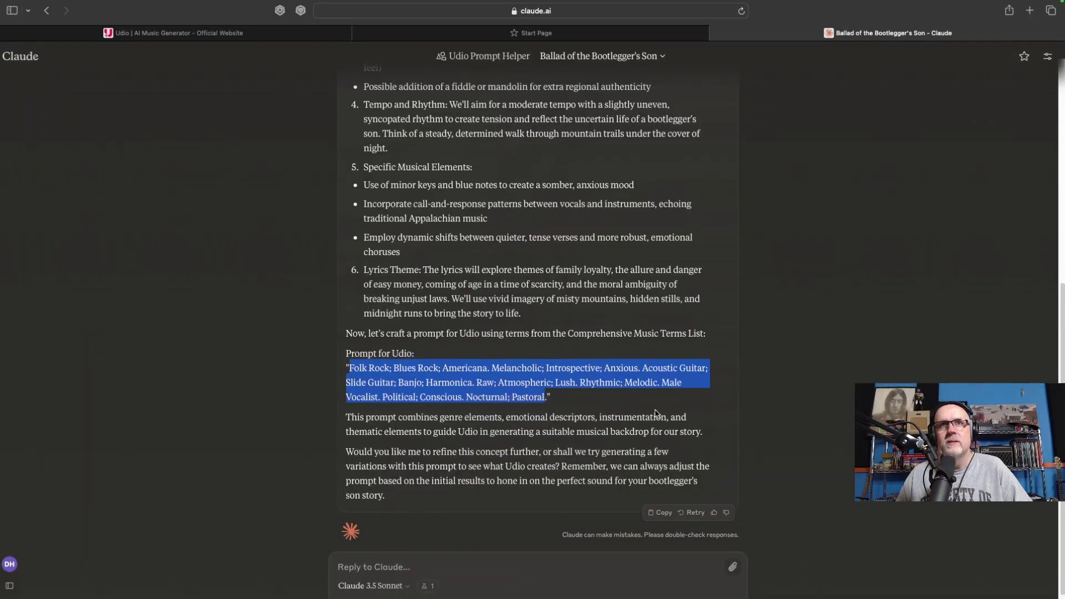
scroll(655, 413, "up", 10)
Paste 'Folk Rock; Blues Rock; Americana. Melancholic; Introspective; Anxious.' into Udio's Create prompt box.
left_click(244, 36)
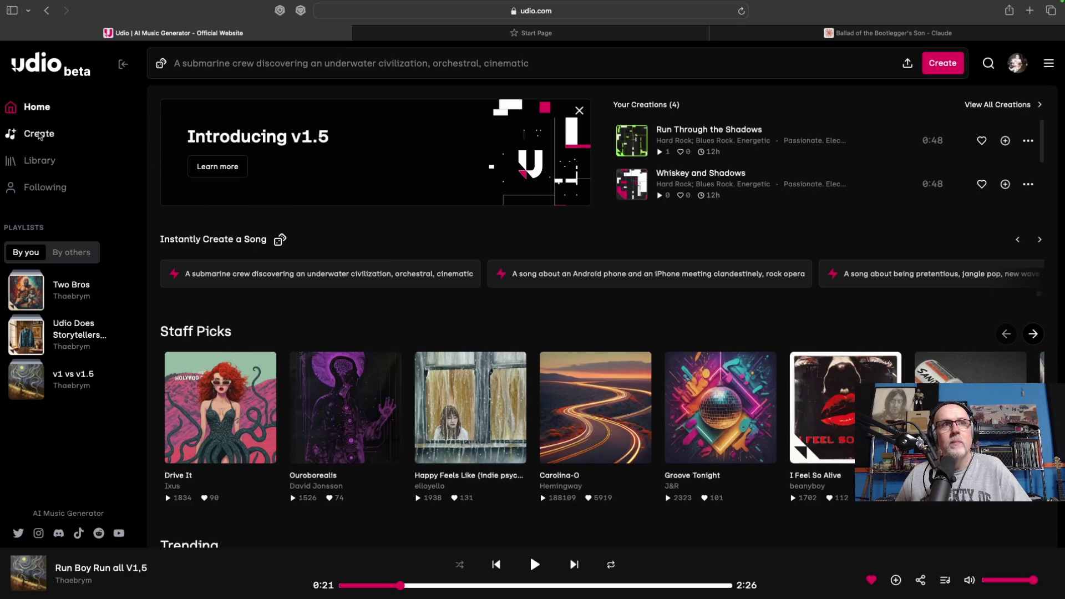
left_click(40, 134)
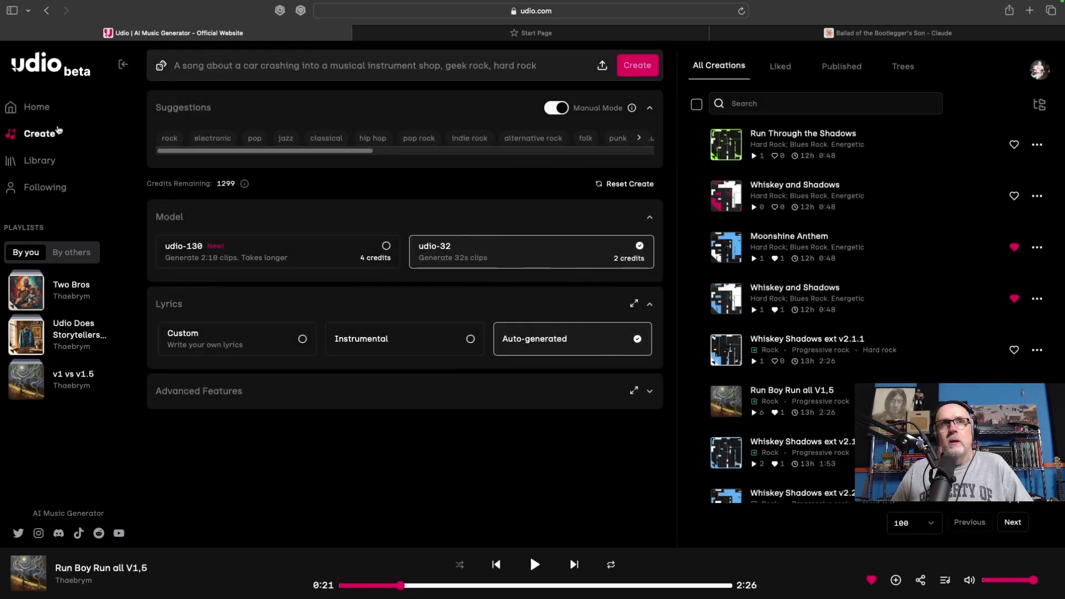
left_click(190, 65)
right_click(189, 65)
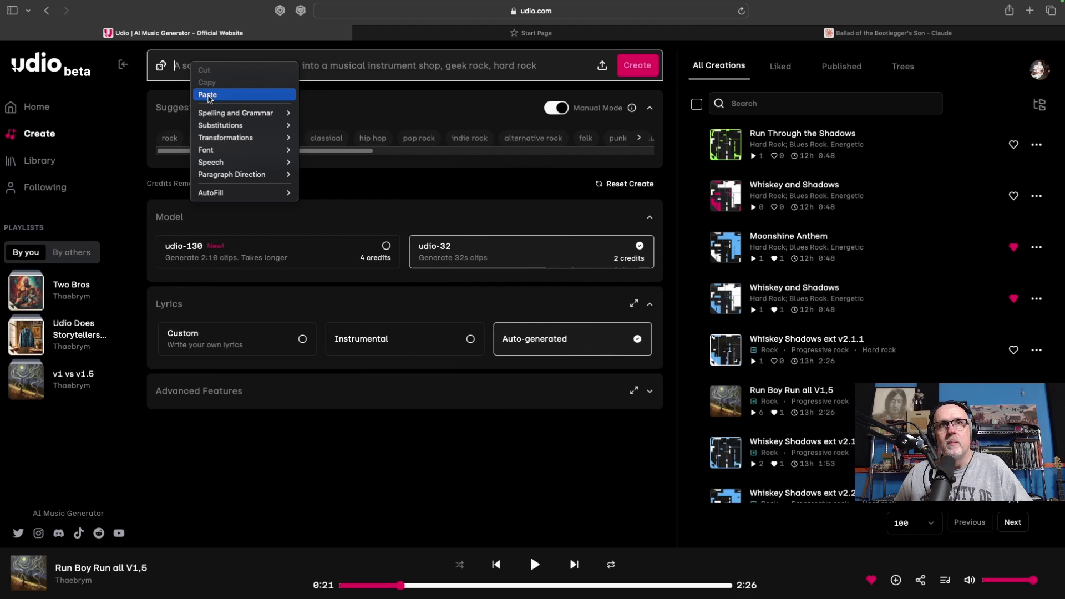
left_click(209, 92)
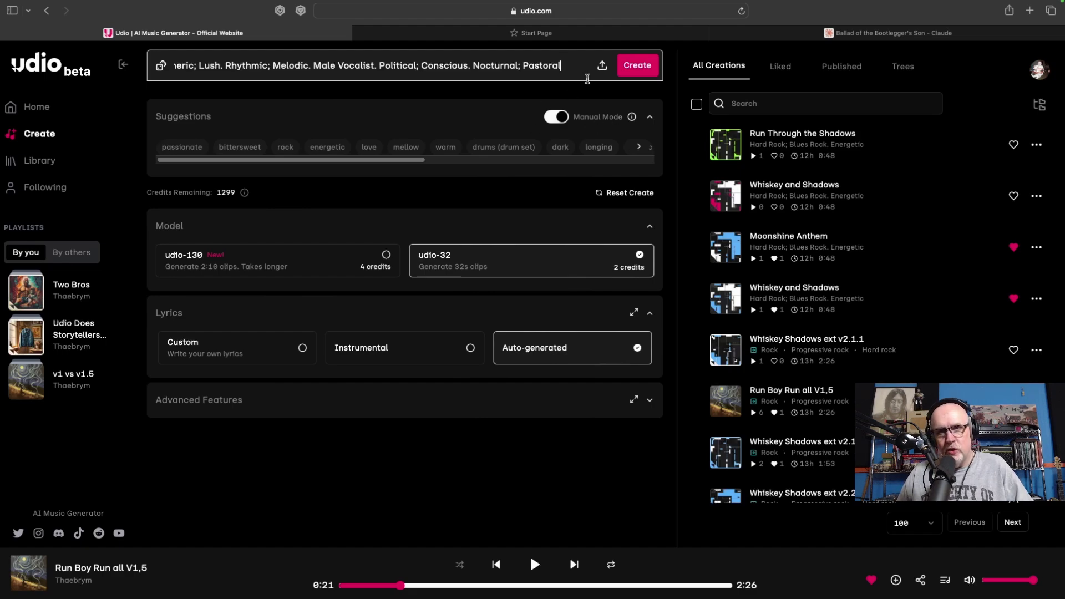
left_click(603, 67)
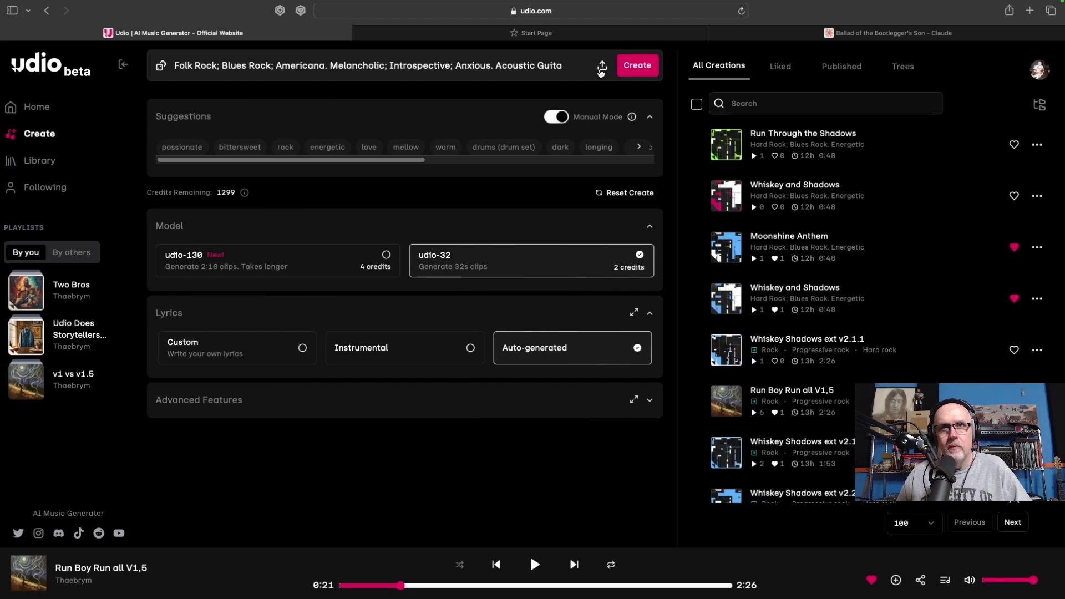
Upload Run boy, Run! - 01 Start.mp3 as the clip to extend, confirming the rights statement.
left_click(603, 67)
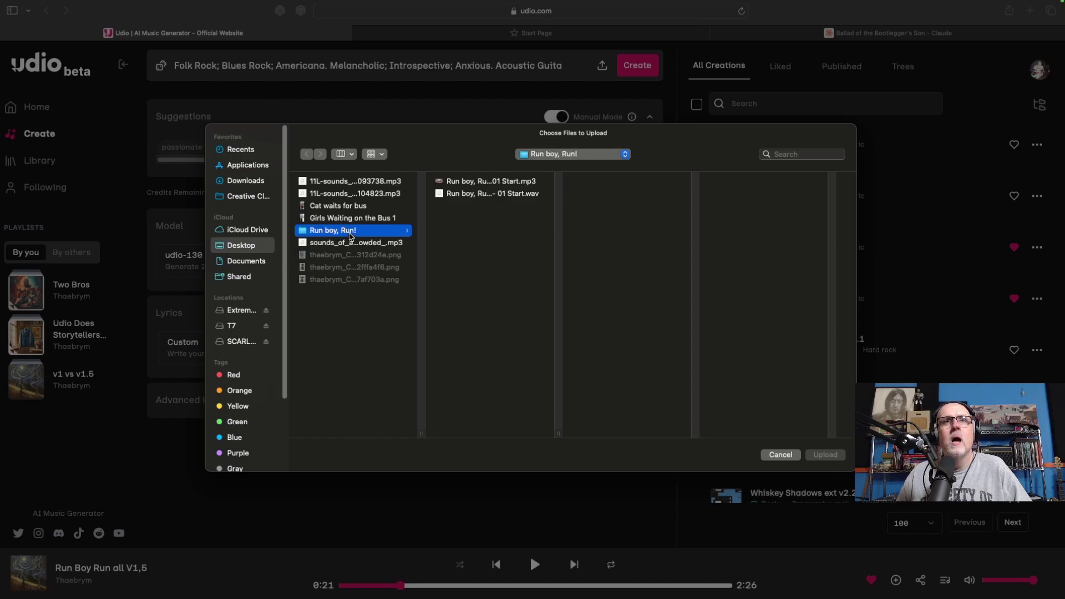
left_click(460, 183)
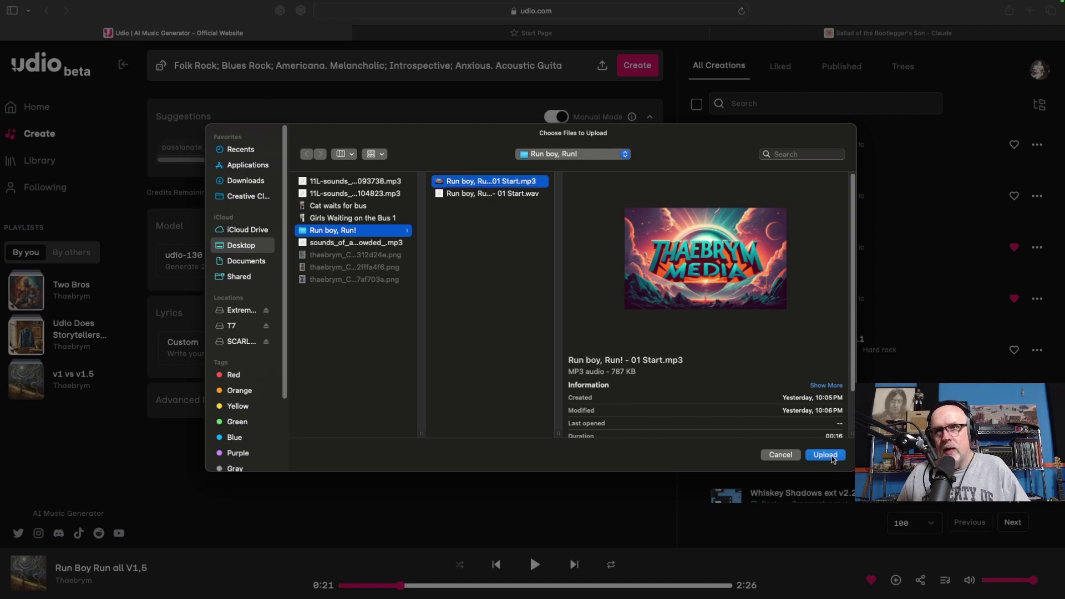
left_click(826, 456)
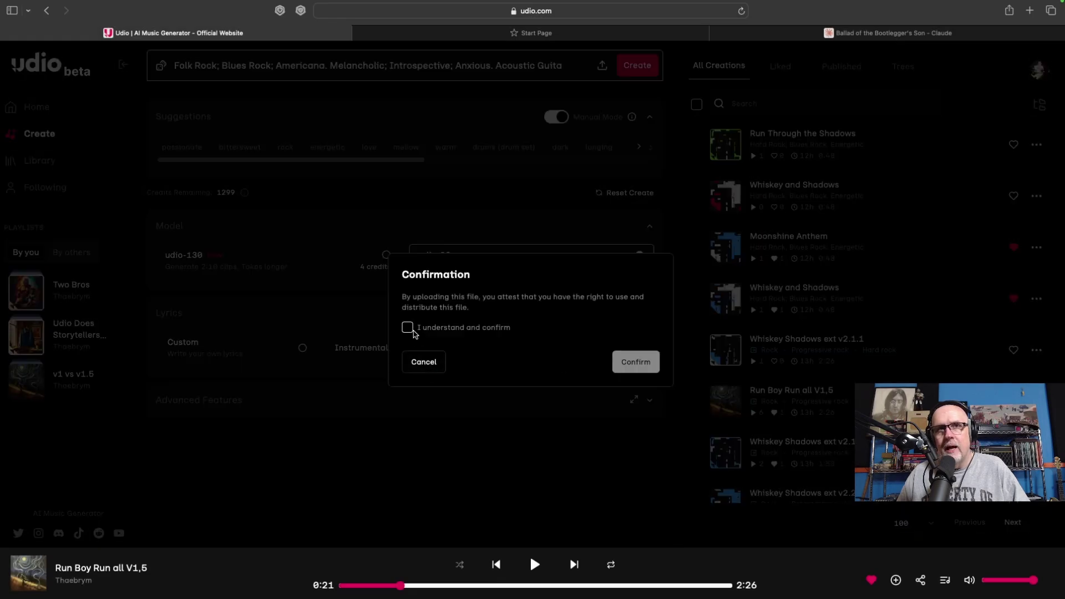
left_click(409, 329)
left_click(638, 368)
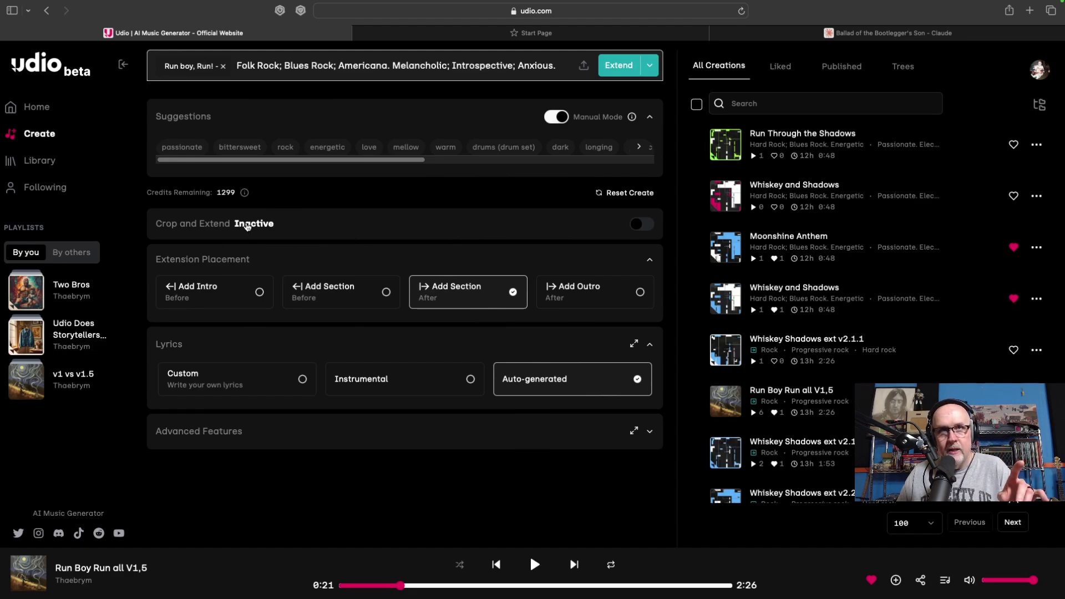
Enable cropping and stretch the crop to cover the clip's full 0:15:58 length.
left_click(643, 225)
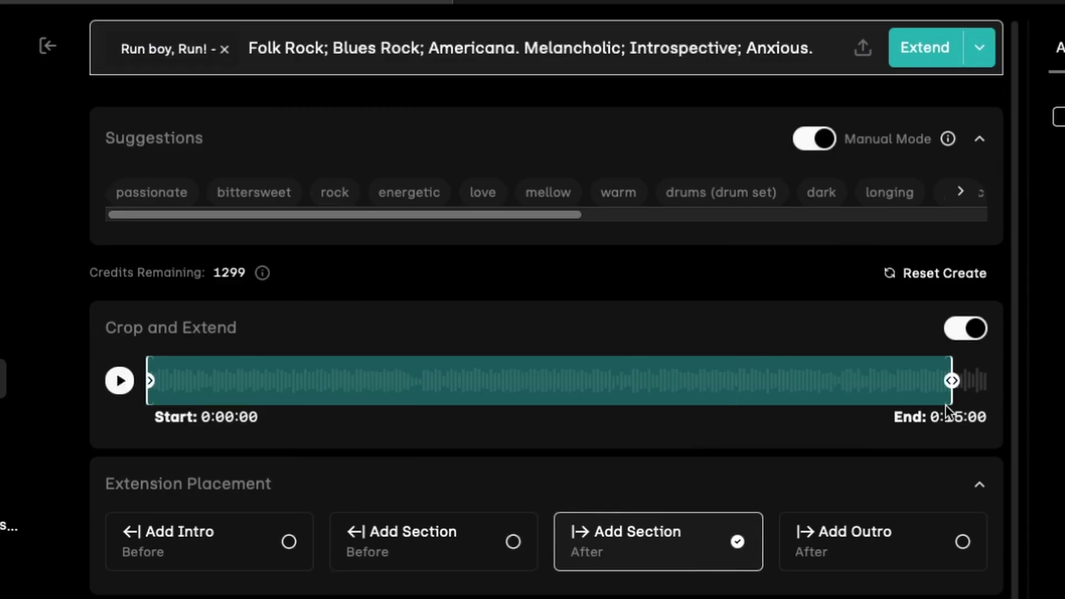
left_click_drag(956, 390, 1027, 424)
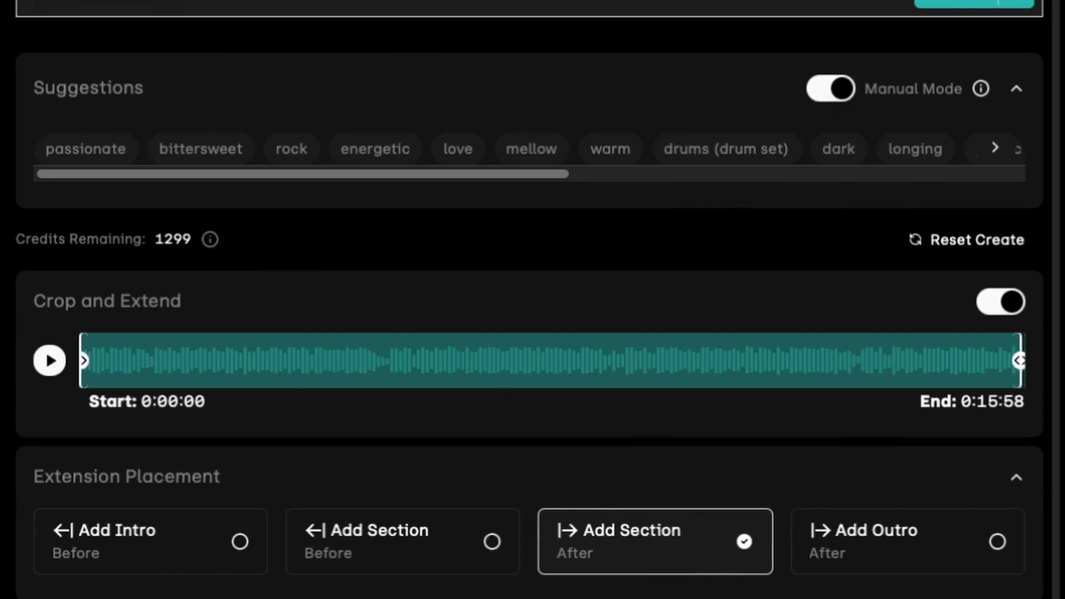
scroll(533, 333, "down", 3)
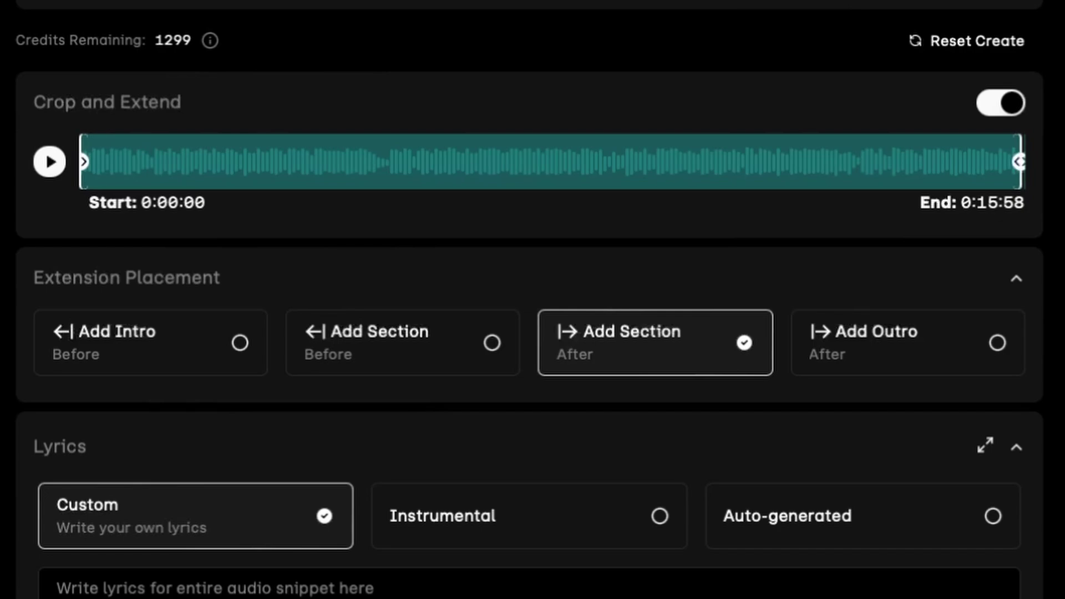
Paste the bootlegger verse and 'Run, boy, run' chorus into the custom lyrics box.
scroll(533, 299, "down", 5)
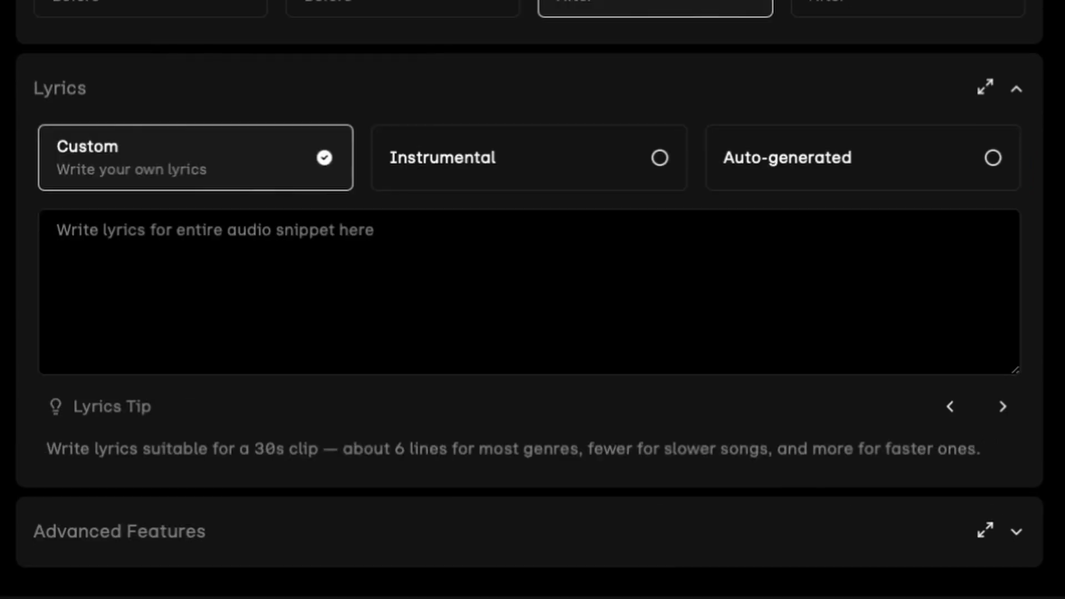
right_click(71, 232)
left_click(96, 293)
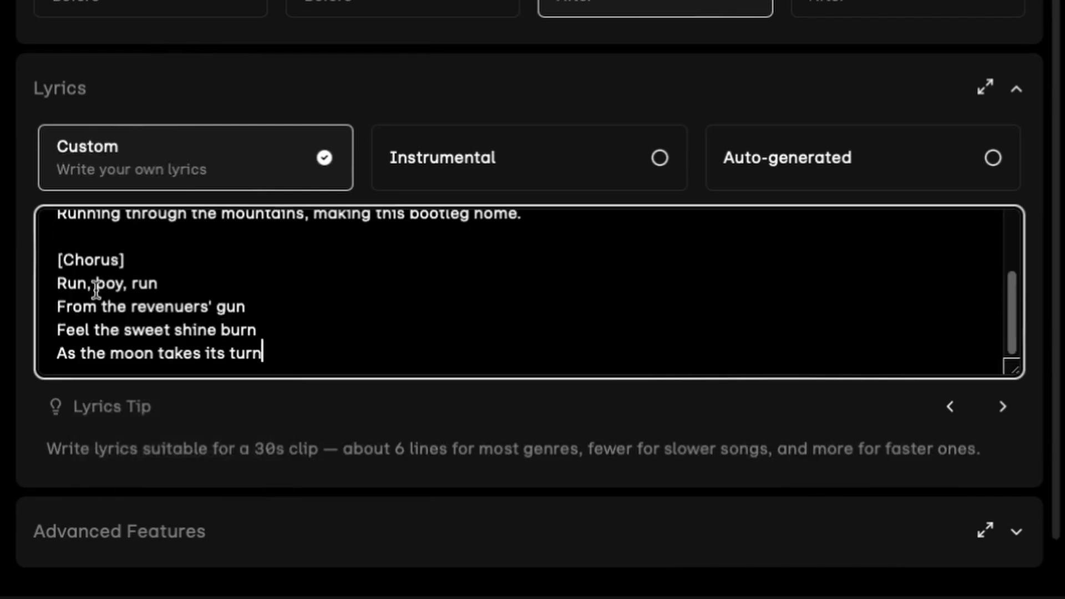
scroll(293, 299, "up", 3)
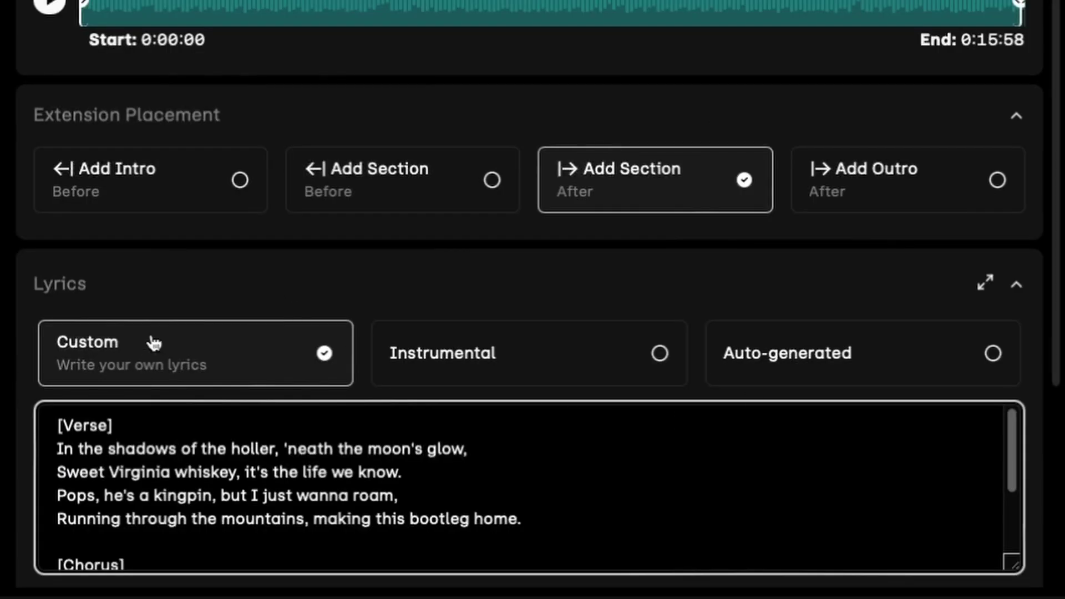
scroll(166, 336, "up", 1)
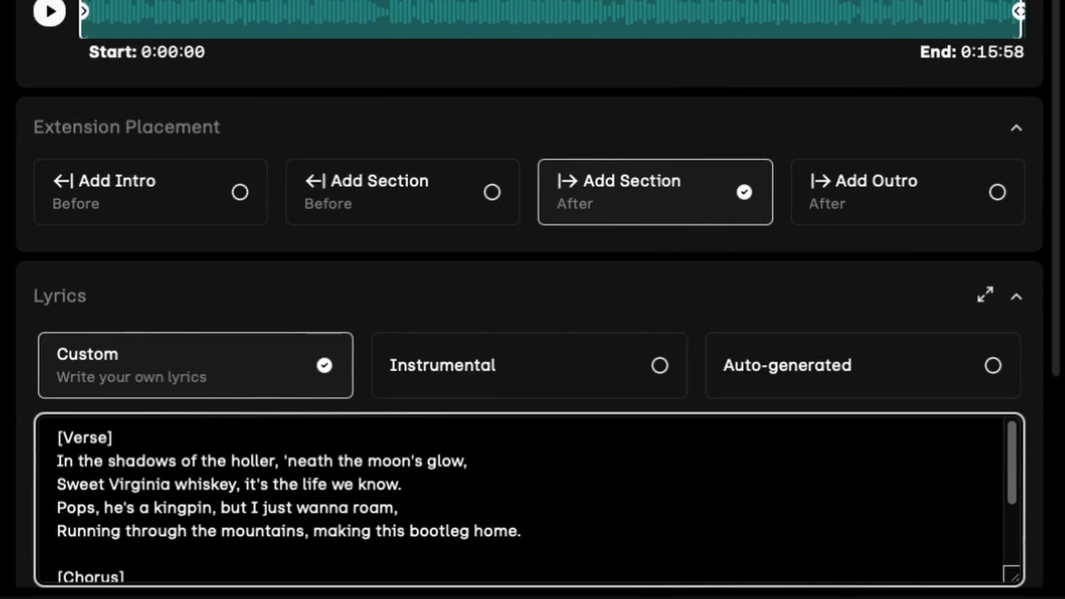
scroll(804, 55, "up", 8)
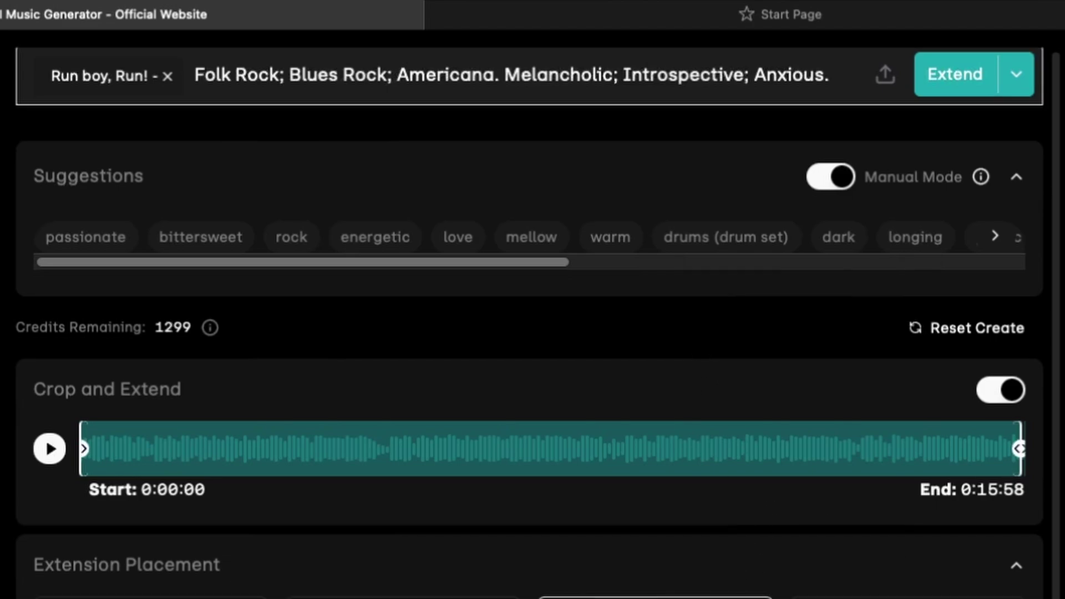
Raise Prompt Strength in Advanced Features to 50%.
scroll(533, 322, "down", 3)
scroll(533, 322, "down", 3)
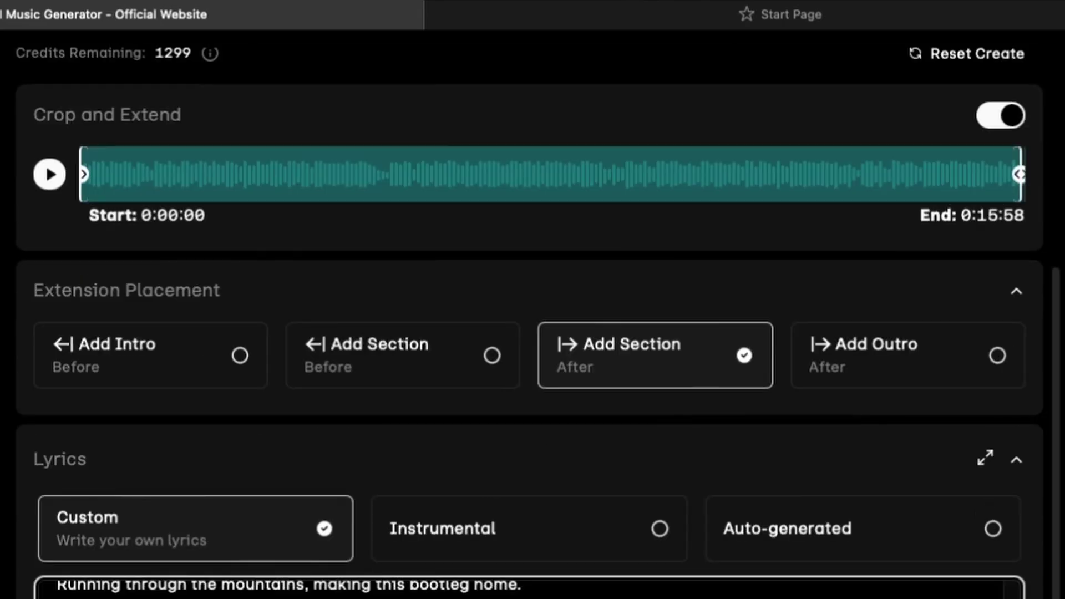
scroll(548, 309, "down", 10)
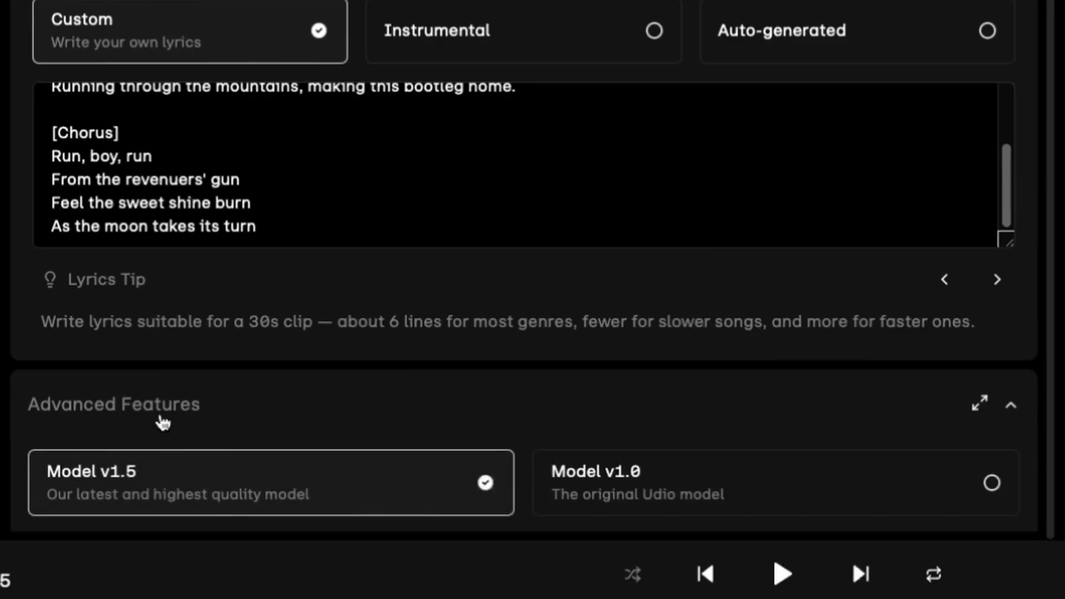
scroll(317, 394, "down", 6)
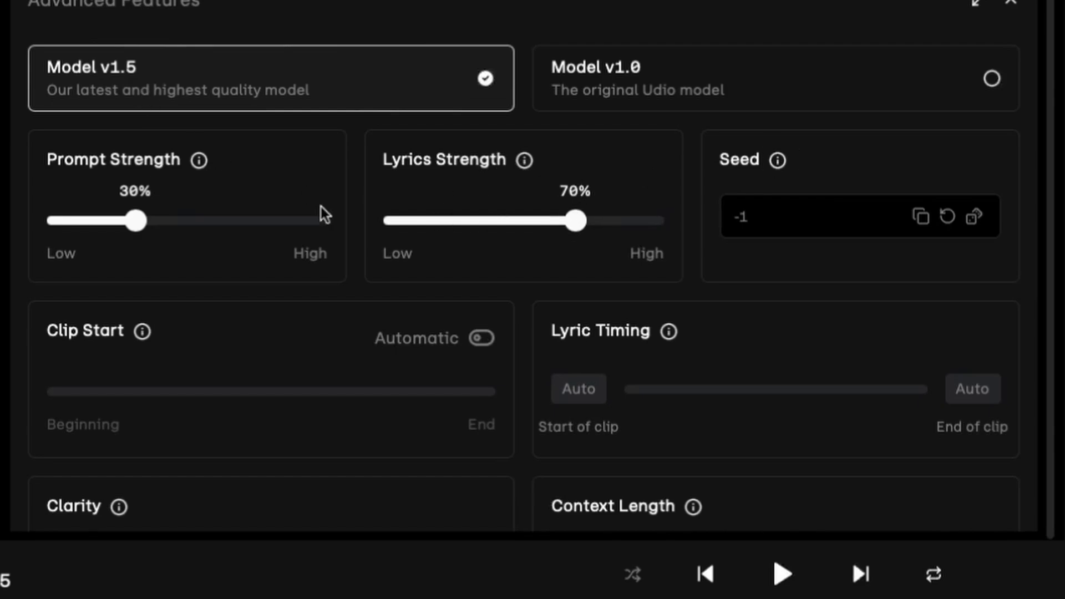
mouse_move(201, 170)
left_click_drag(142, 228, 189, 218)
Lower Lyrics Strength to 31% and fix the seed at 21023, copying it for reuse.
mouse_move(200, 166)
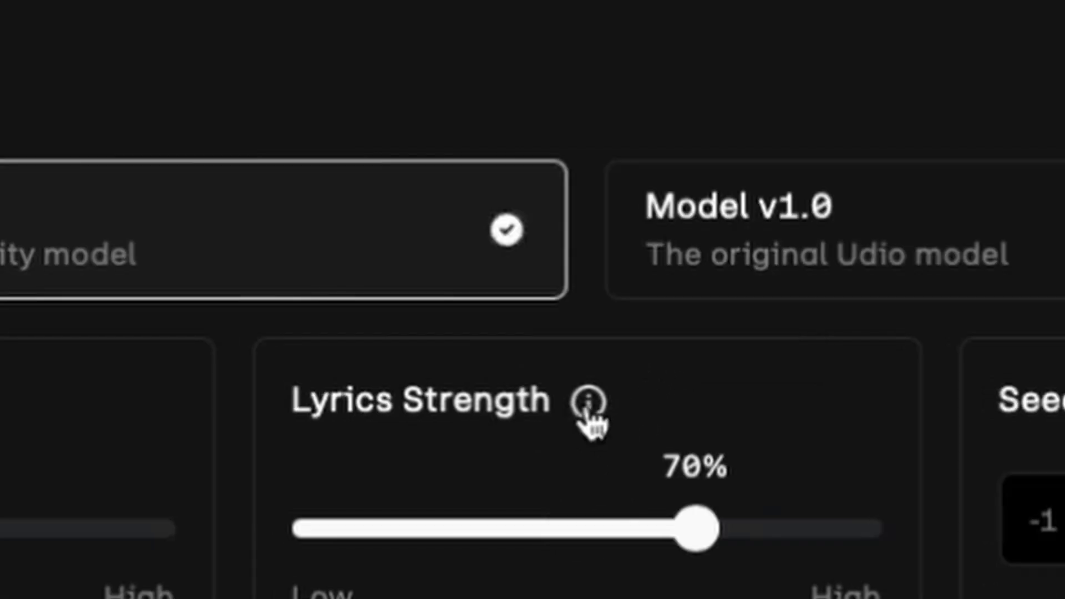
mouse_move(587, 411)
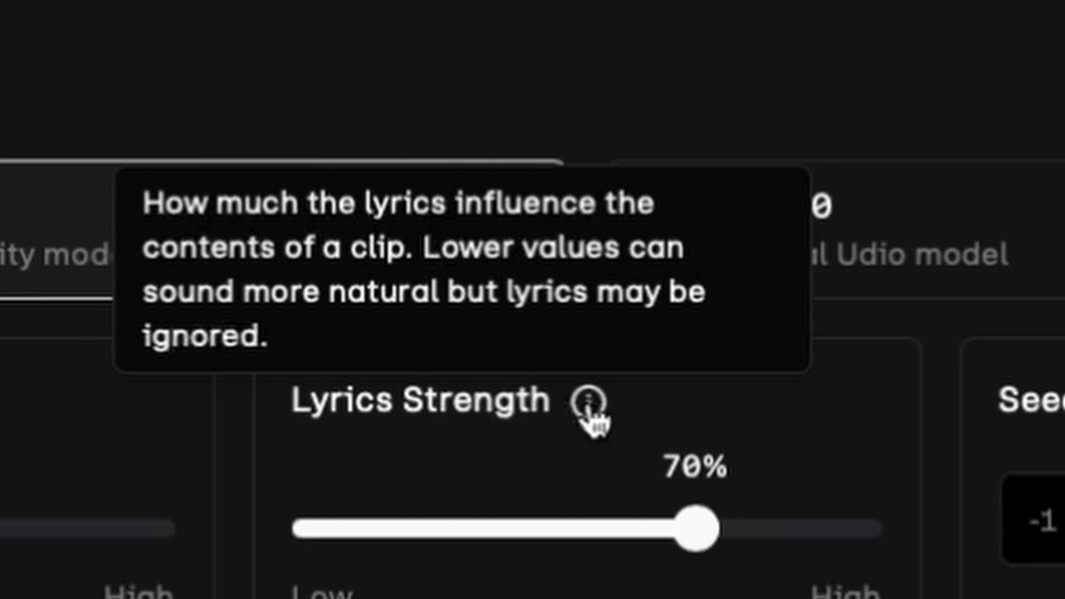
left_click_drag(704, 527, 478, 560)
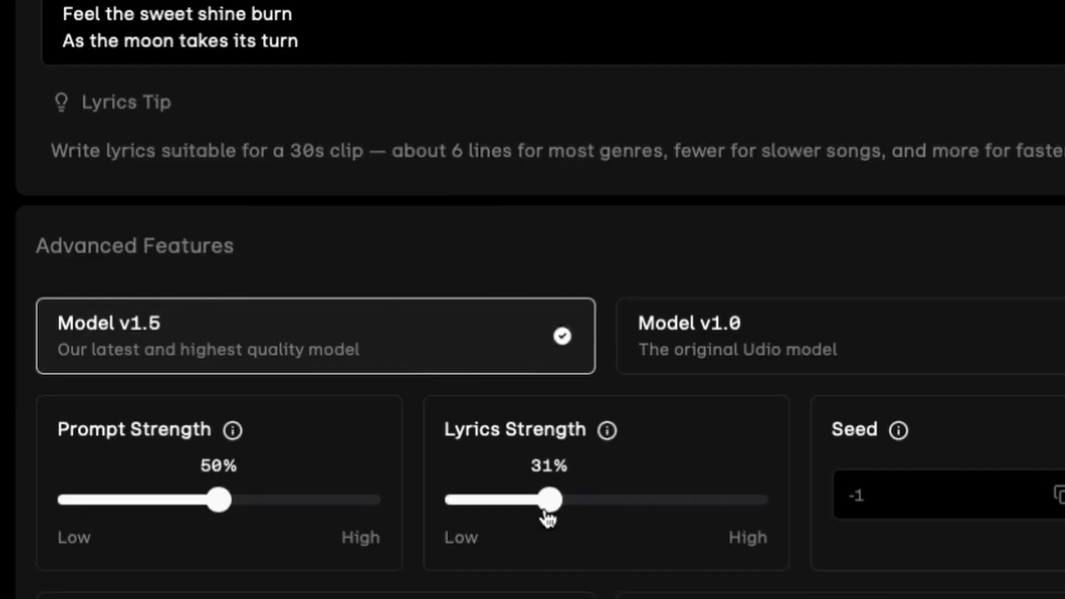
mouse_move(234, 436)
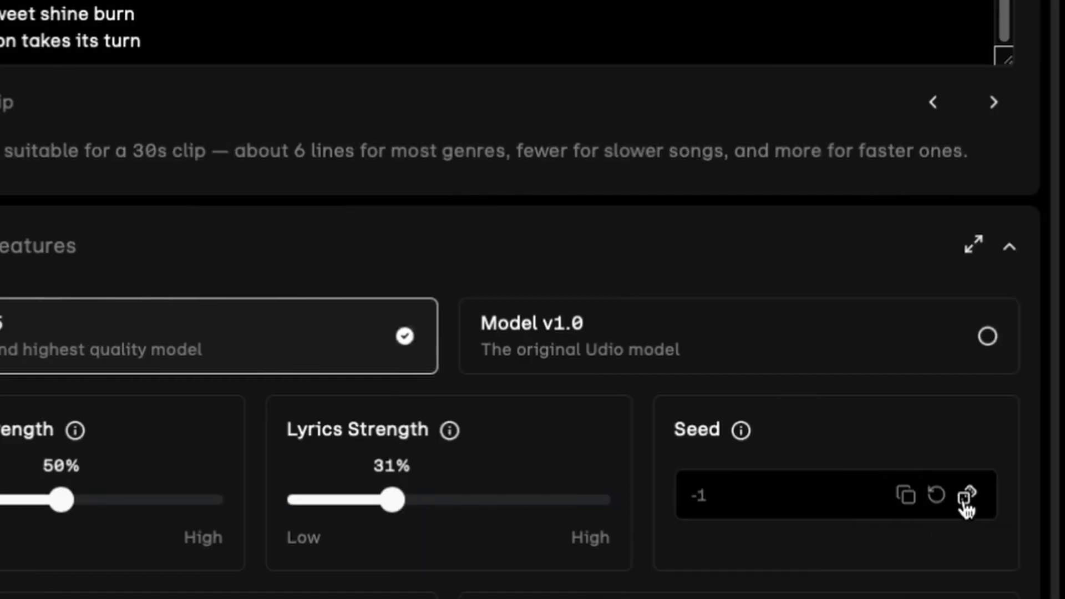
left_click(967, 494)
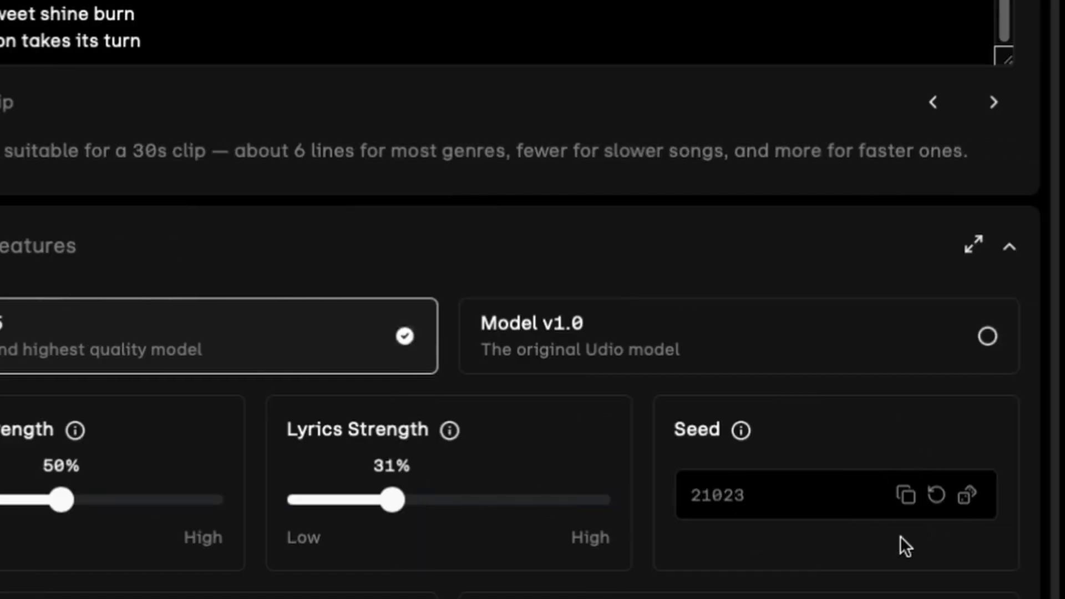
left_click(908, 506)
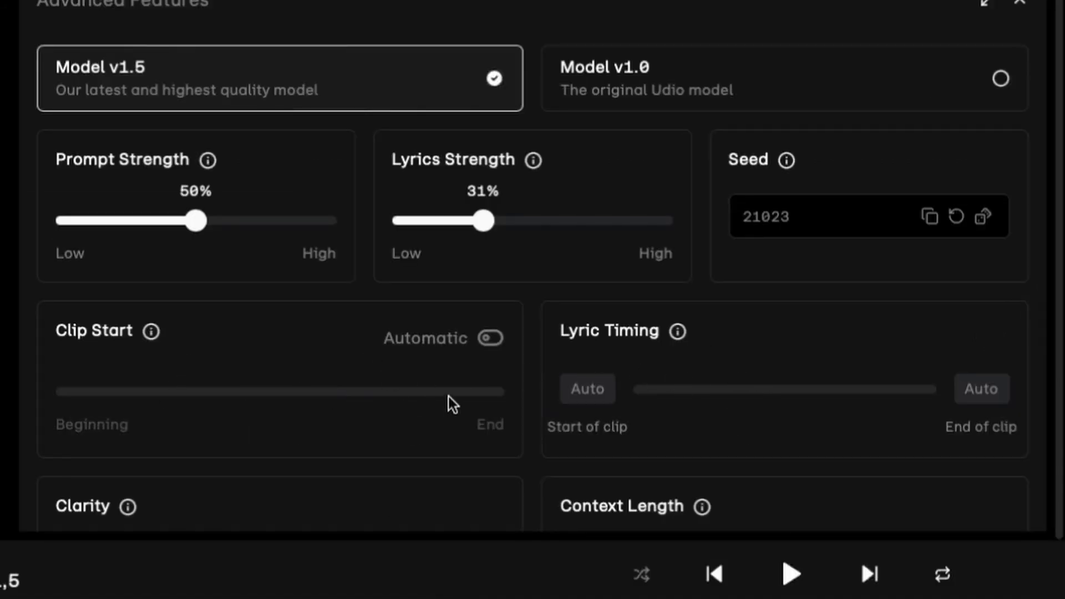
Set the Clarity slider to 10%.
scroll(449, 397, "down", 3)
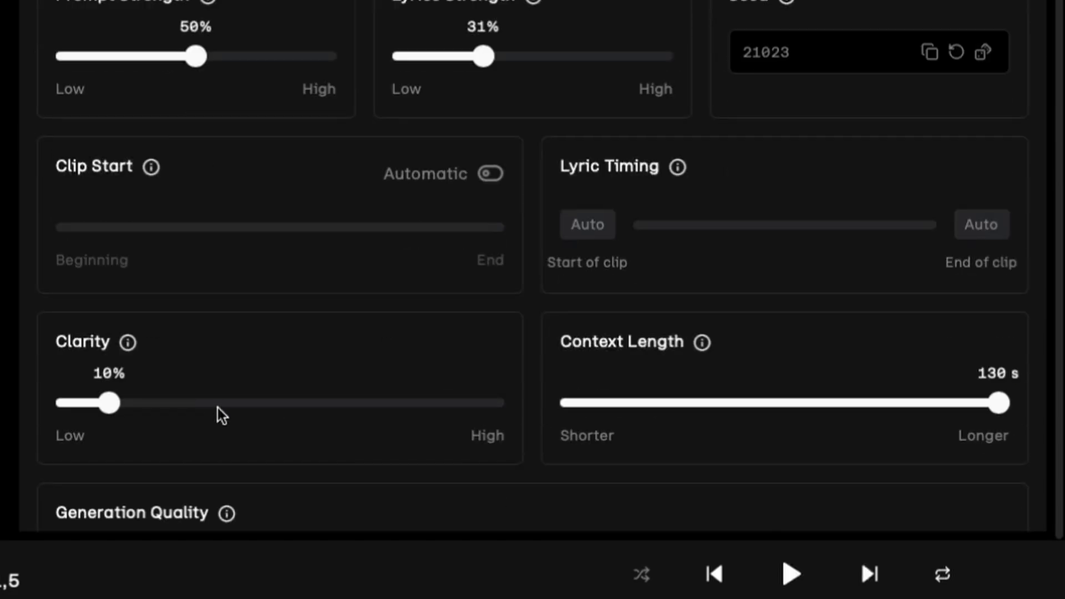
left_click_drag(146, 402, 506, 405)
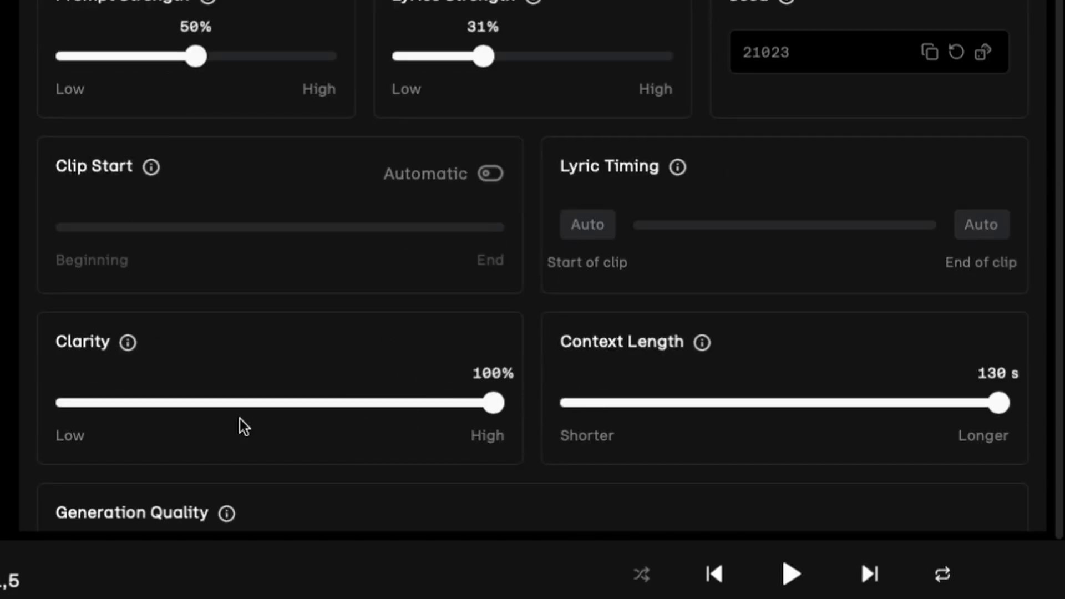
mouse_move(184, 404)
left_mouse_down()
mouse_move(95, 404)
mouse_move(184, 412)
left_mouse_up()
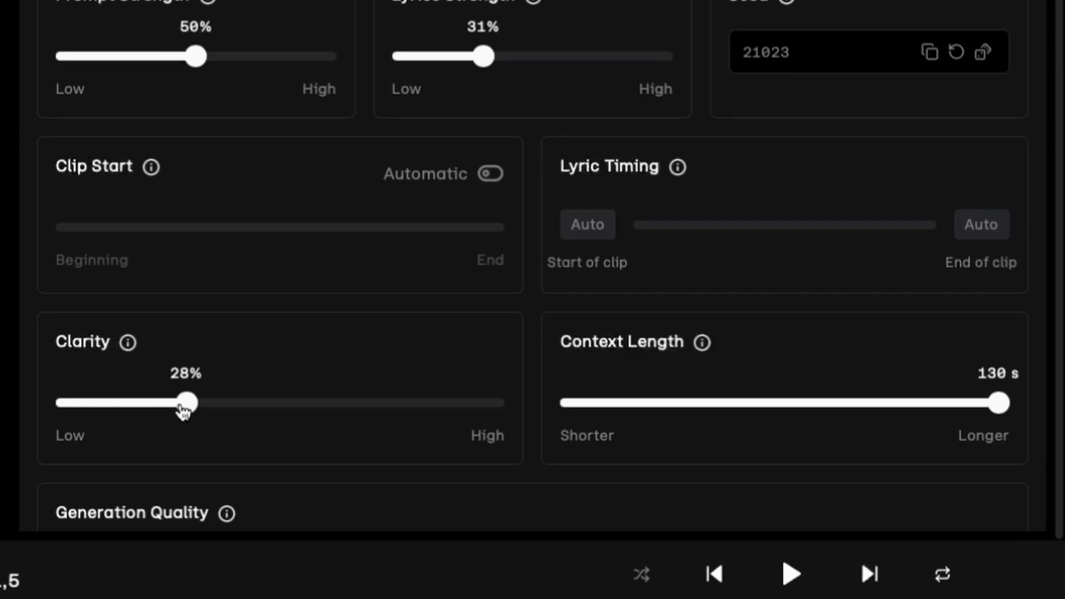
left_click_drag(184, 411, 148, 405)
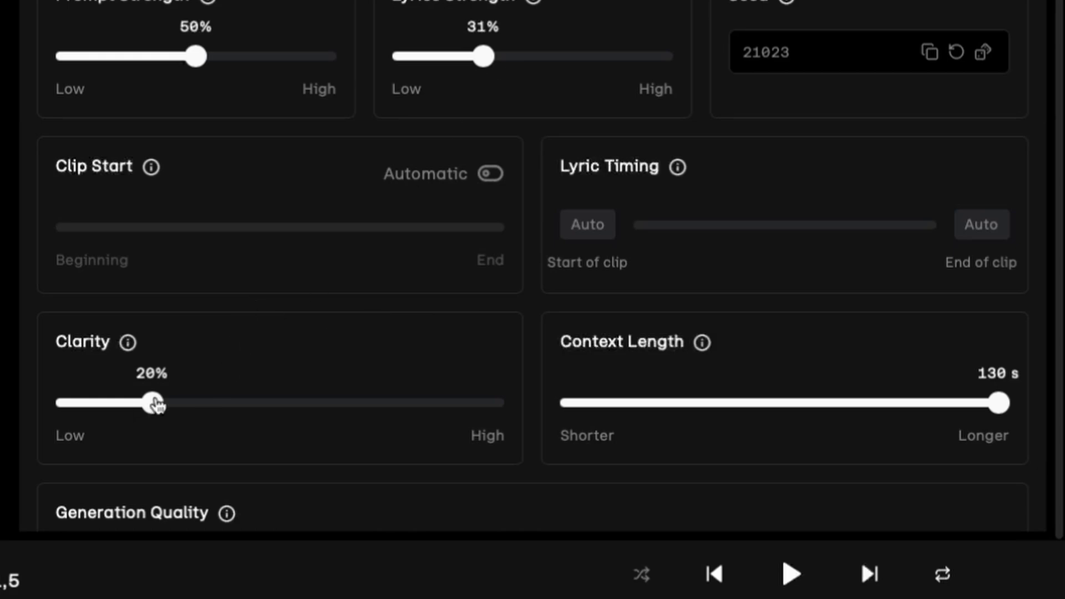
left_click_drag(152, 404, 109, 403)
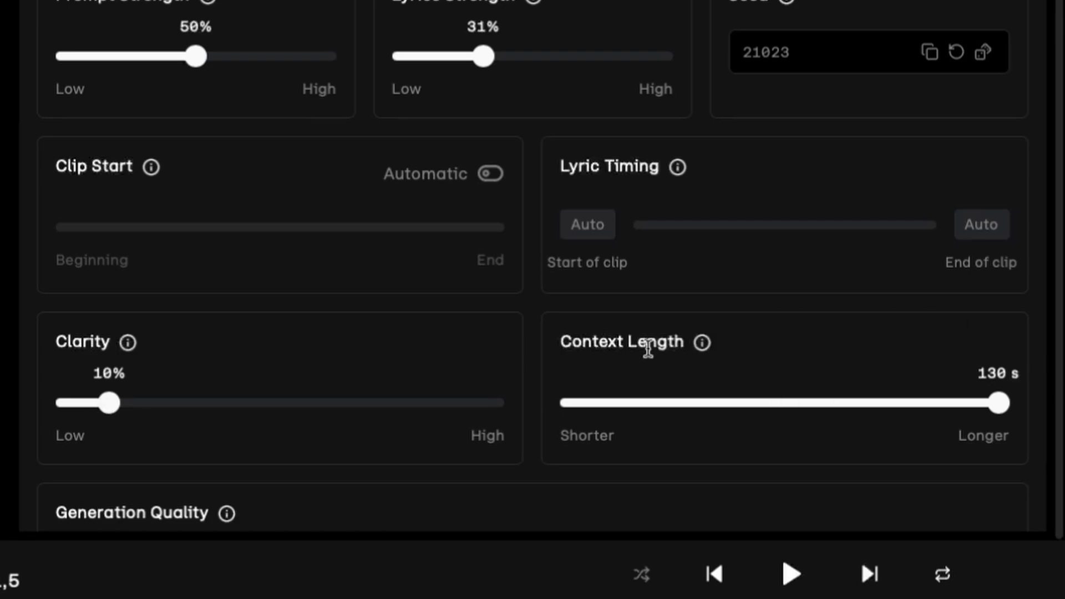
Set Context Length to 130 s and Generation Quality to High.
scroll(774, 305, "down", 5)
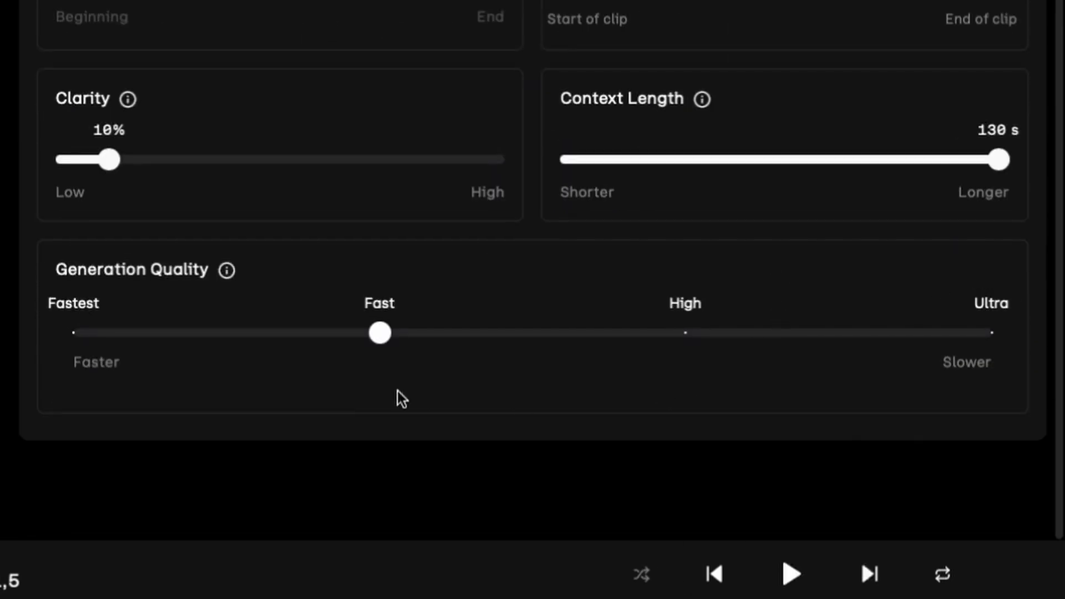
left_click_drag(382, 336, 127, 372)
left_click_drag(683, 336, 31, 366)
left_click(382, 352)
left_click_drag(390, 358, 562, 337)
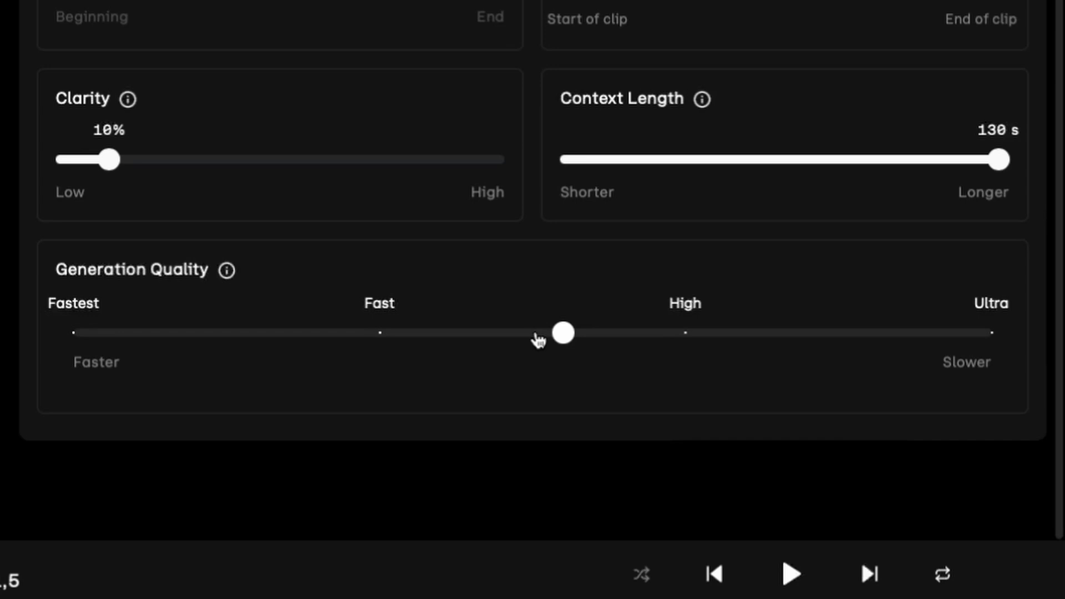
left_click_drag(537, 338, 865, 329)
left_click_drag(688, 333, 570, 341)
left_click(691, 337)
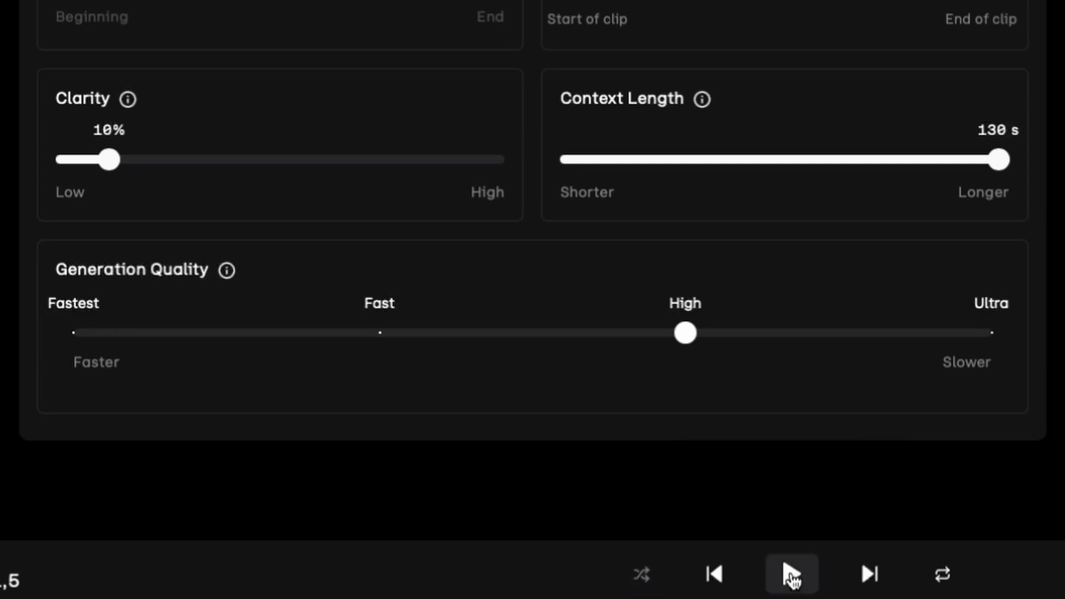
Select the Model v1.0 card and verify the seed still reads 21023.
scroll(716, 193, "up", 10)
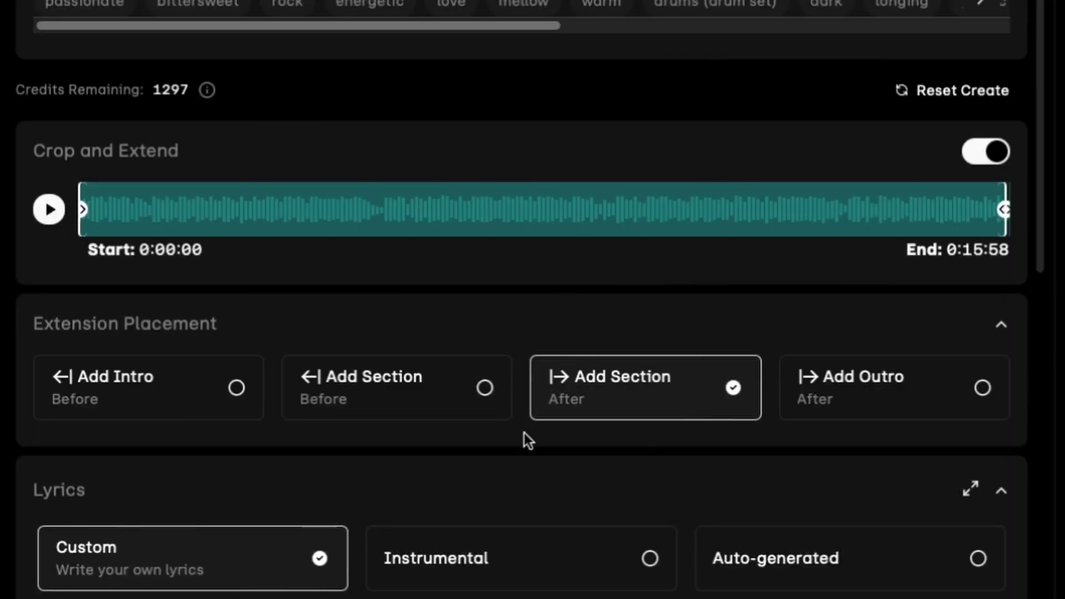
scroll(525, 433, "down", 7)
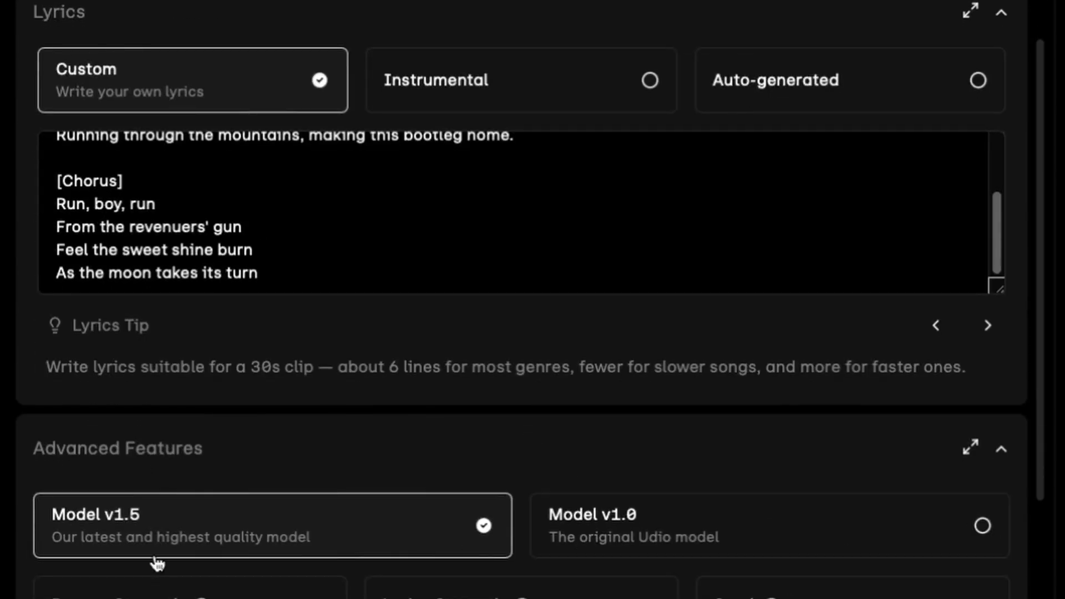
left_click(701, 526)
scroll(665, 540, "down", 4)
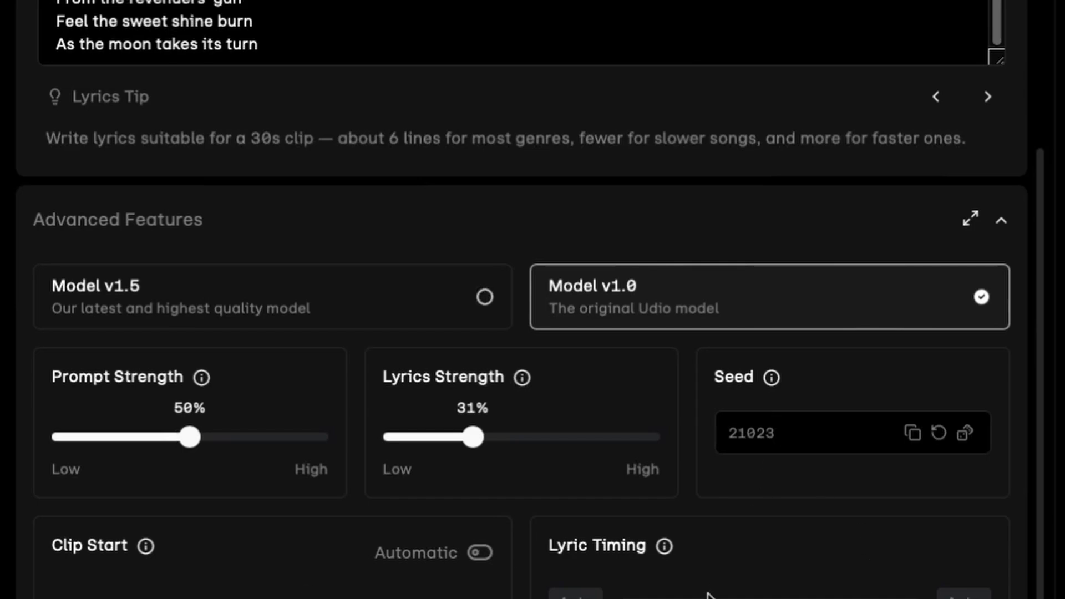
scroll(710, 594, "down", 5)
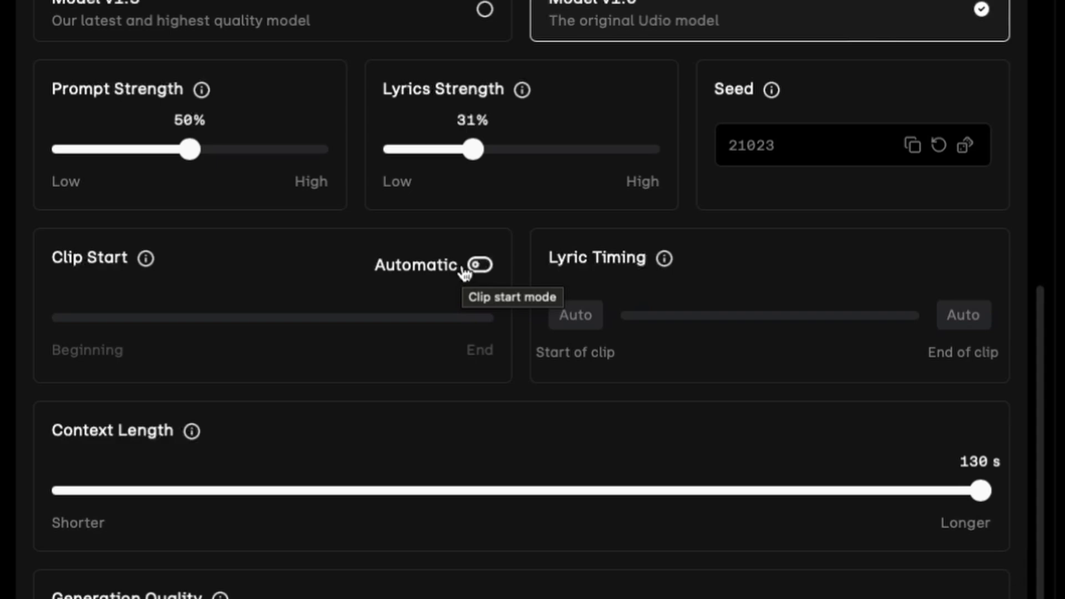
scroll(467, 272, "up", 8)
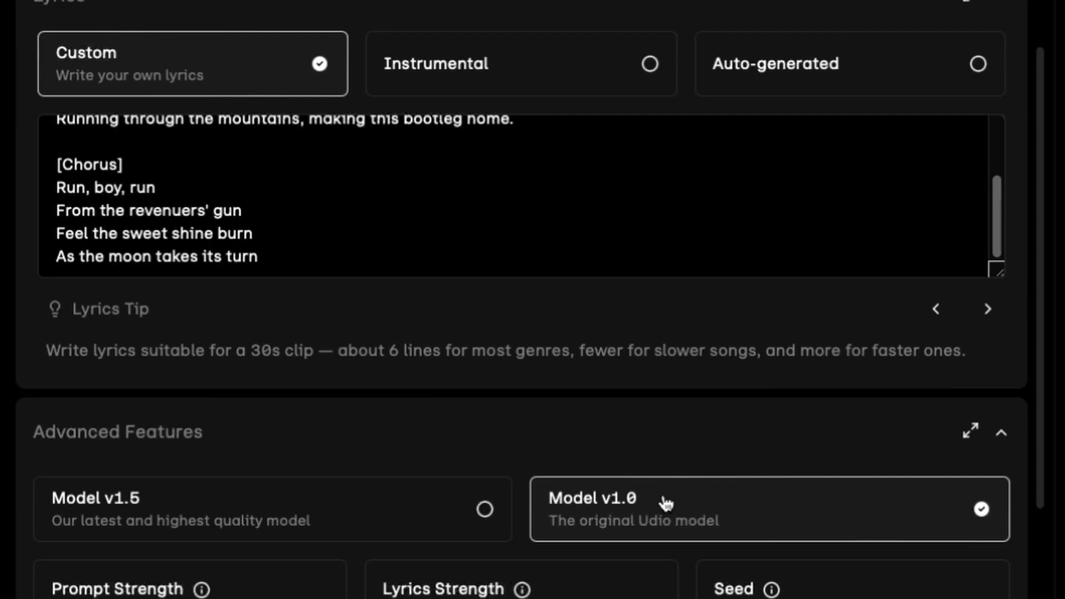
scroll(666, 504, "down", 5)
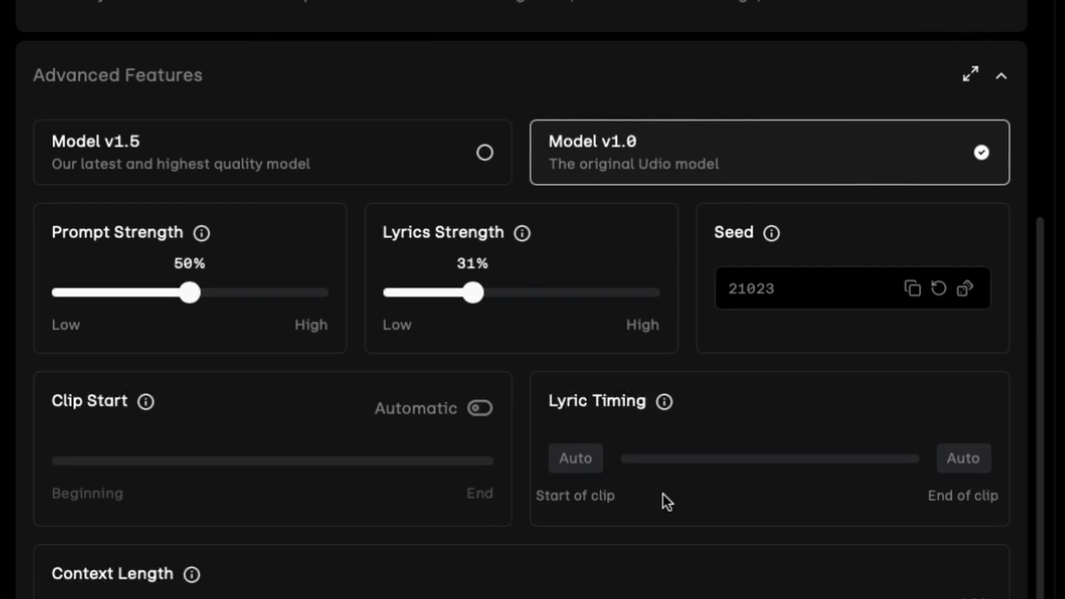
scroll(663, 496, "down", 2)
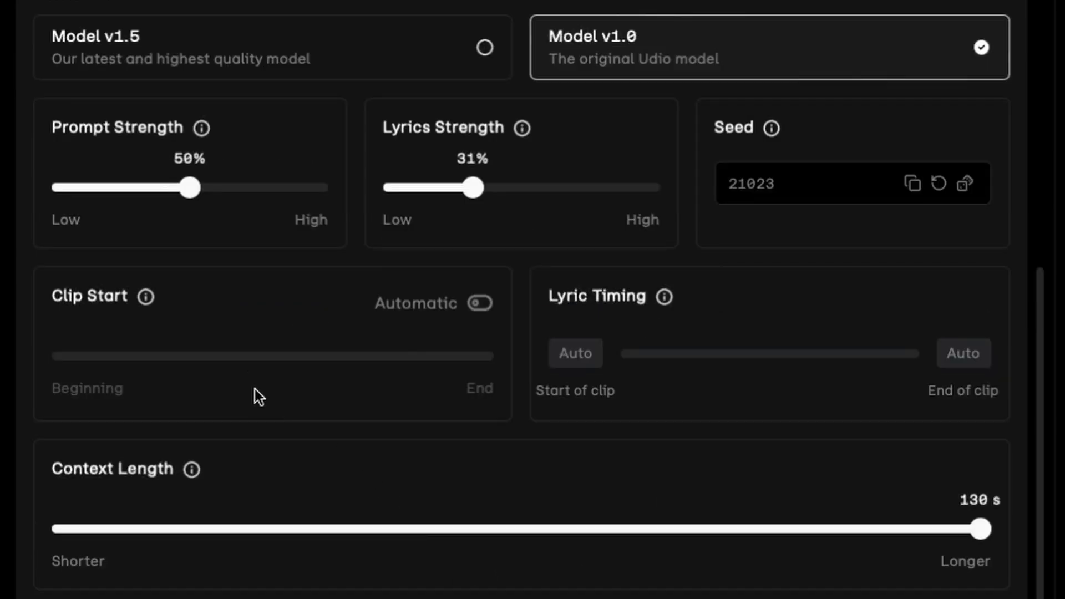
scroll(888, 146, "up", 18)
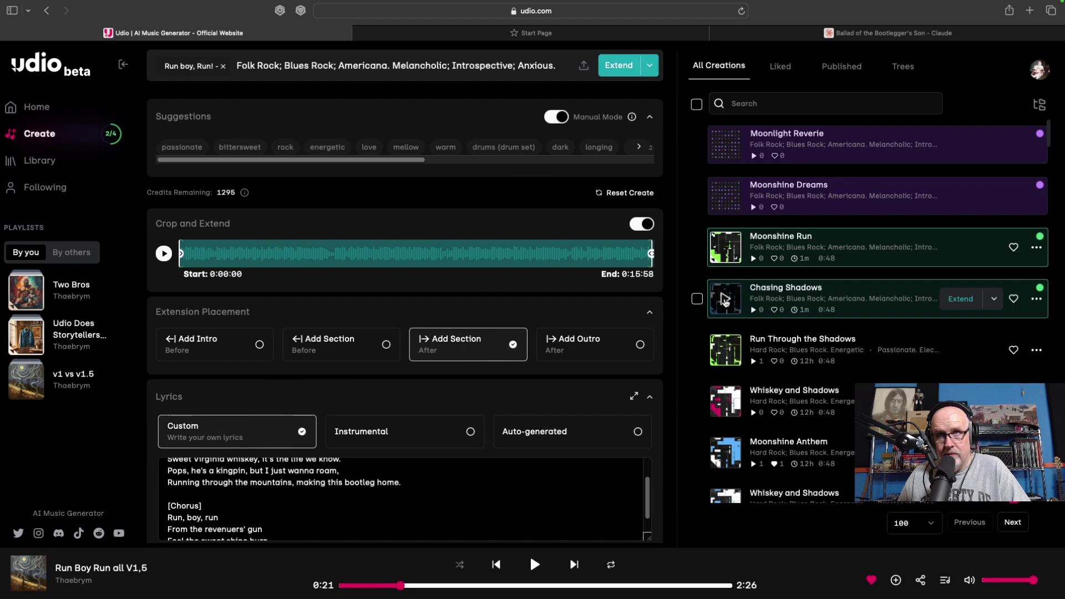
Play the Chasing Shadows extension and pause it at 0:38.
left_click(725, 300)
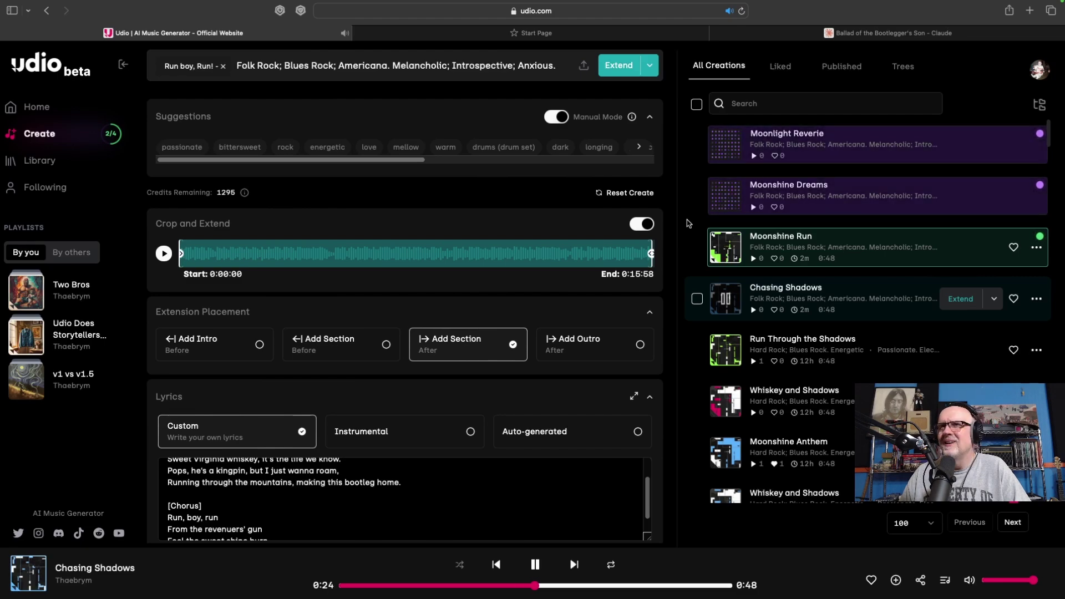
left_click(725, 300)
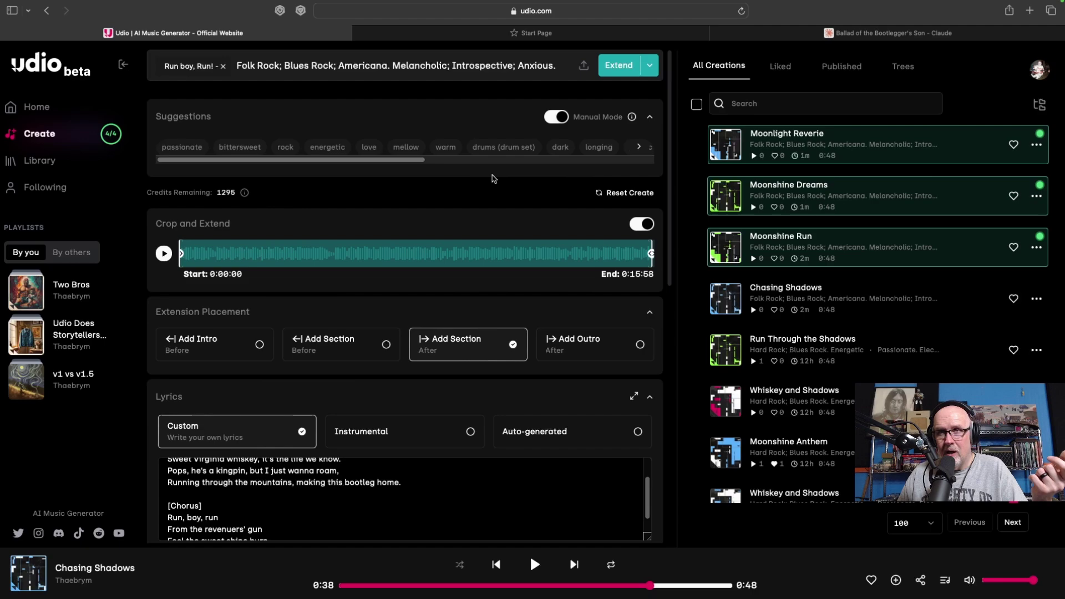
mouse_move(727, 250)
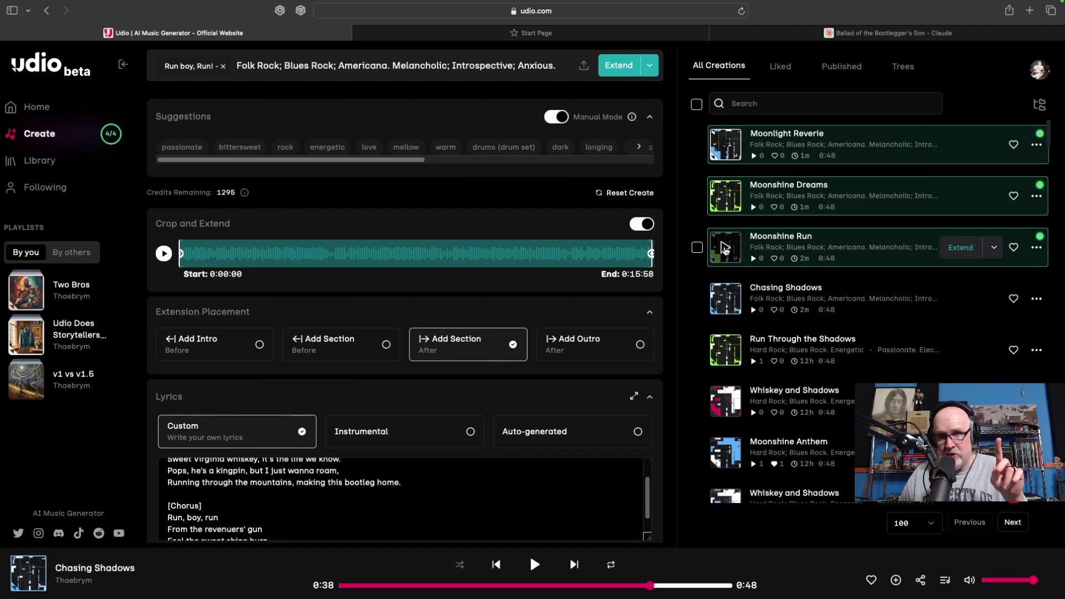
Play the Moonshine Run extension and pause it at 0:38 of 0:48.
left_click(726, 249)
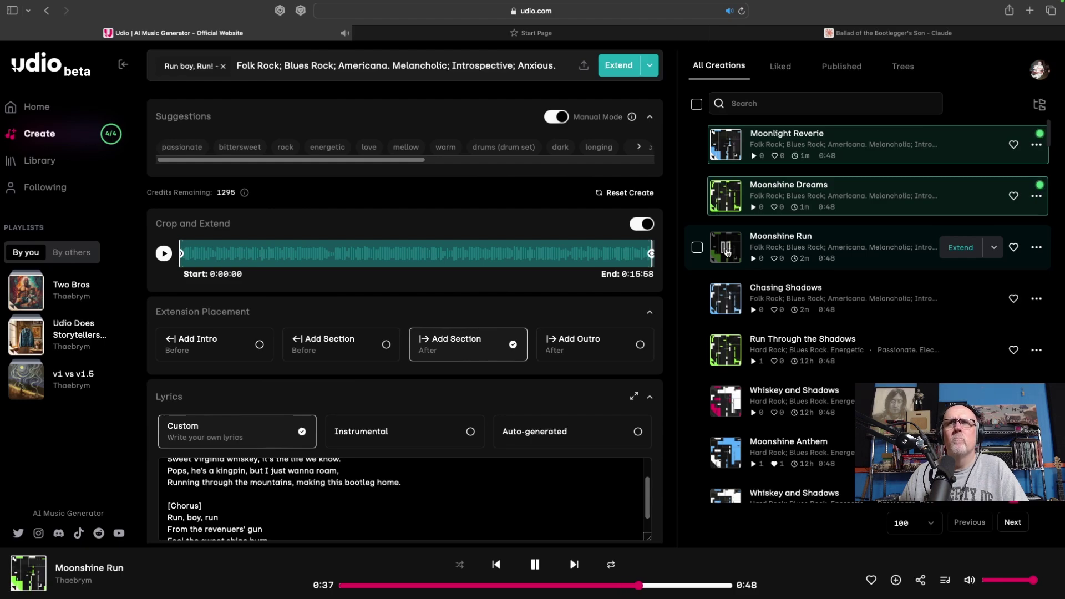
left_click(726, 249)
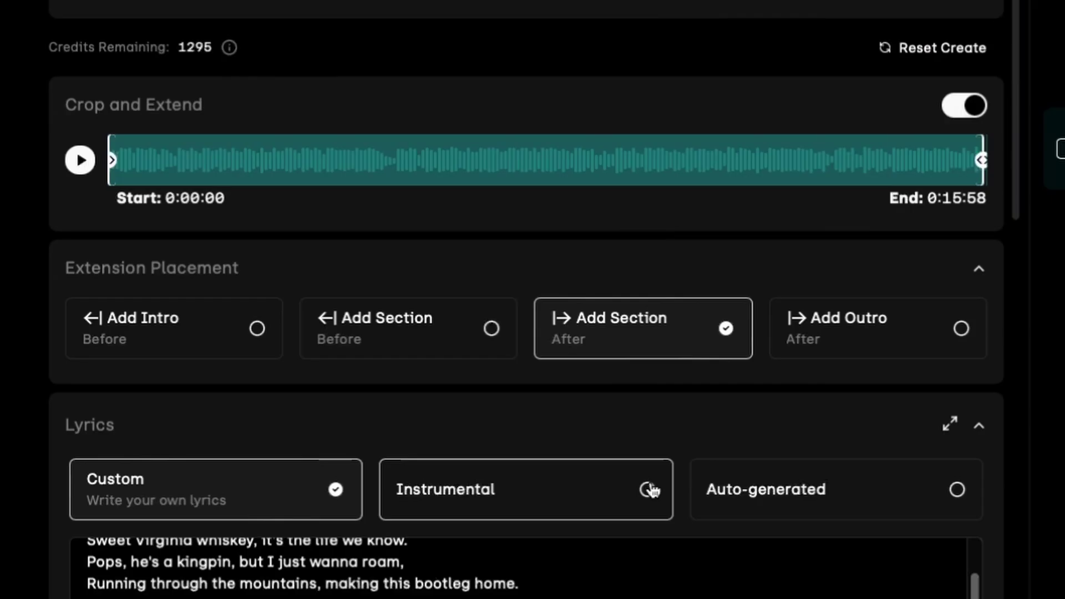
scroll(653, 491, "down", 10)
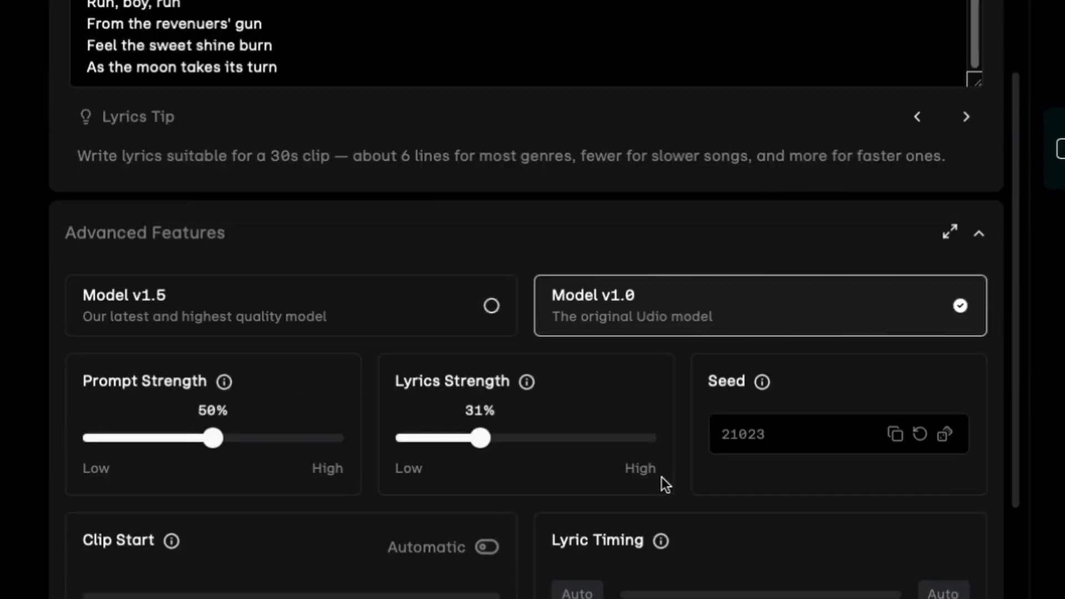
scroll(567, 442, "up", 6)
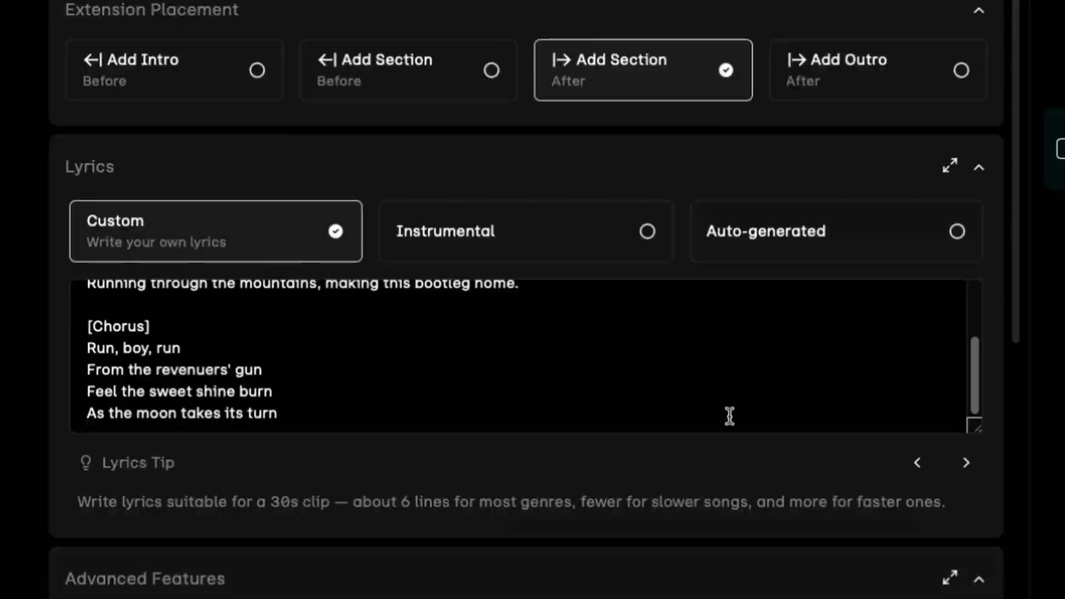
mouse_move(715, 202)
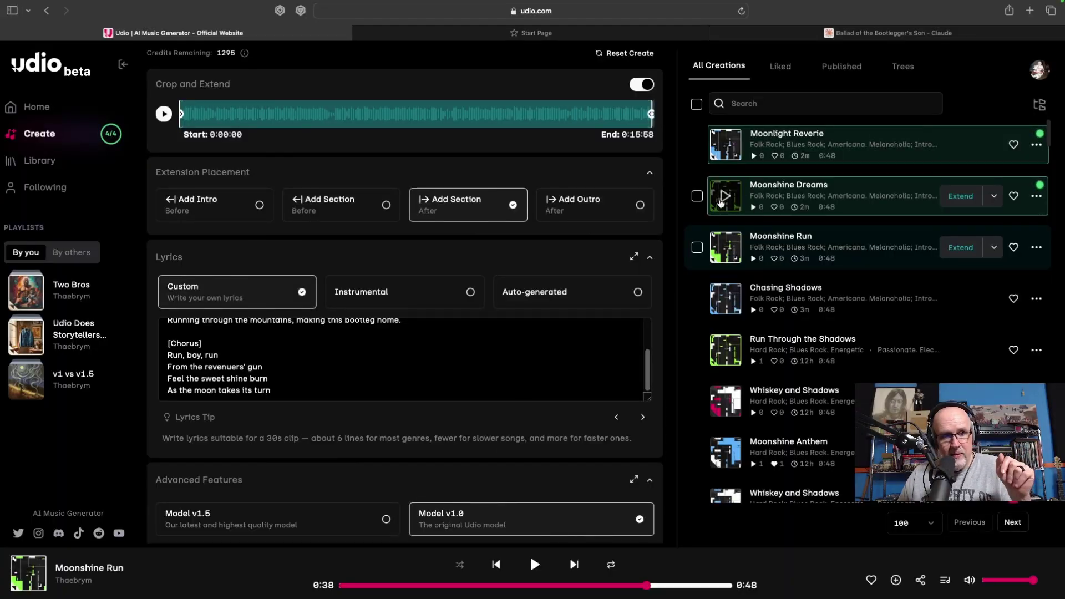
Audition Moonshine Dreams, resuming from 0:14, then load Moonlight Reverie at 0:00.
left_click(725, 197)
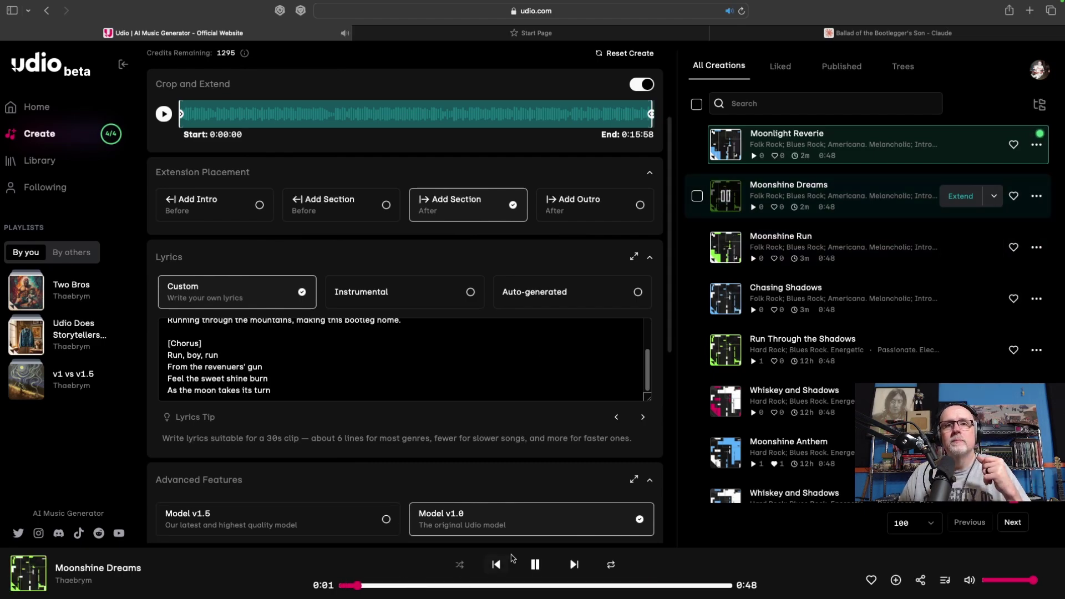
left_click(535, 565)
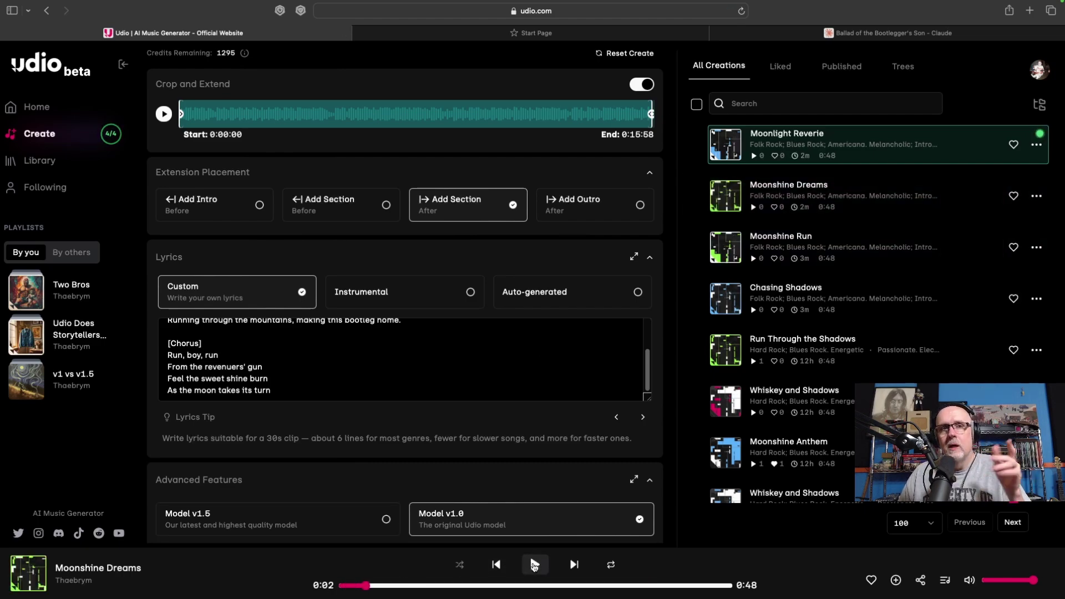
left_click(458, 586)
left_click(534, 565)
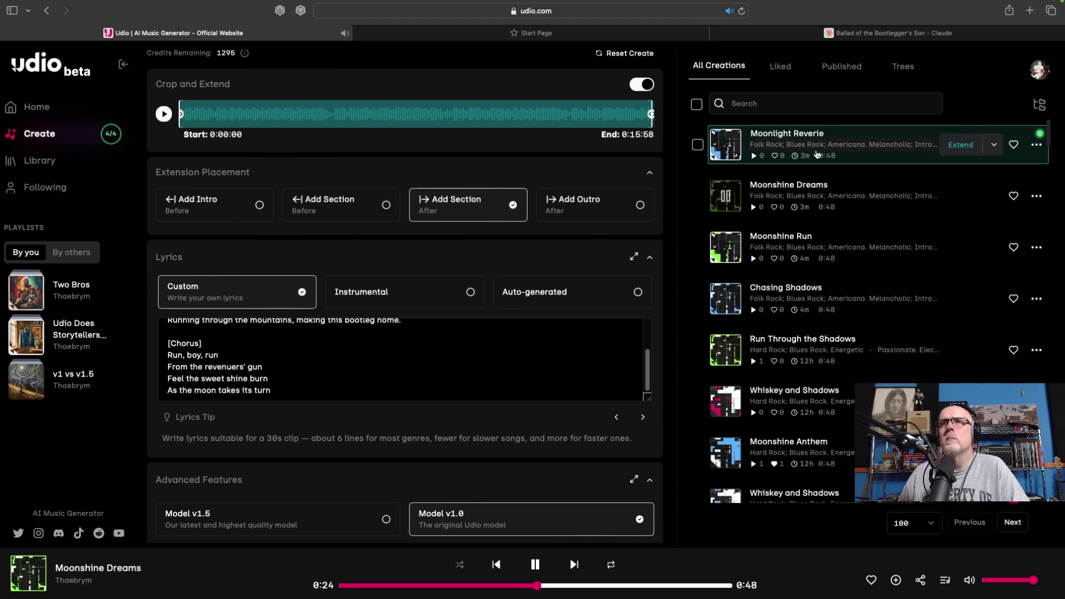
left_click(724, 145)
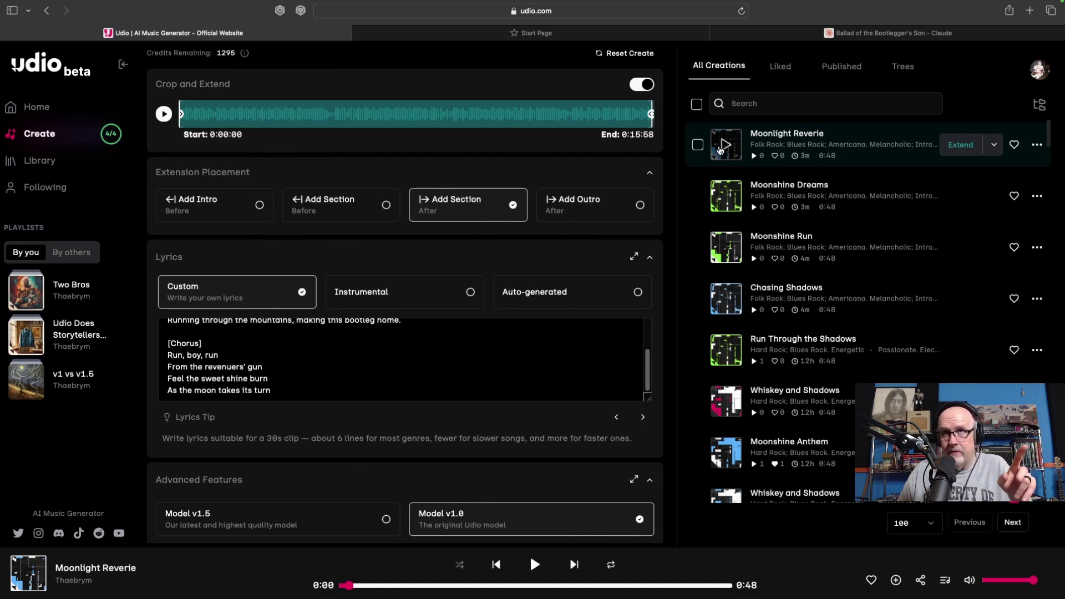
Play Moonlight Reverie, skipping ahead to about 0:11 of 0:48.
left_click(719, 149)
left_click(435, 585)
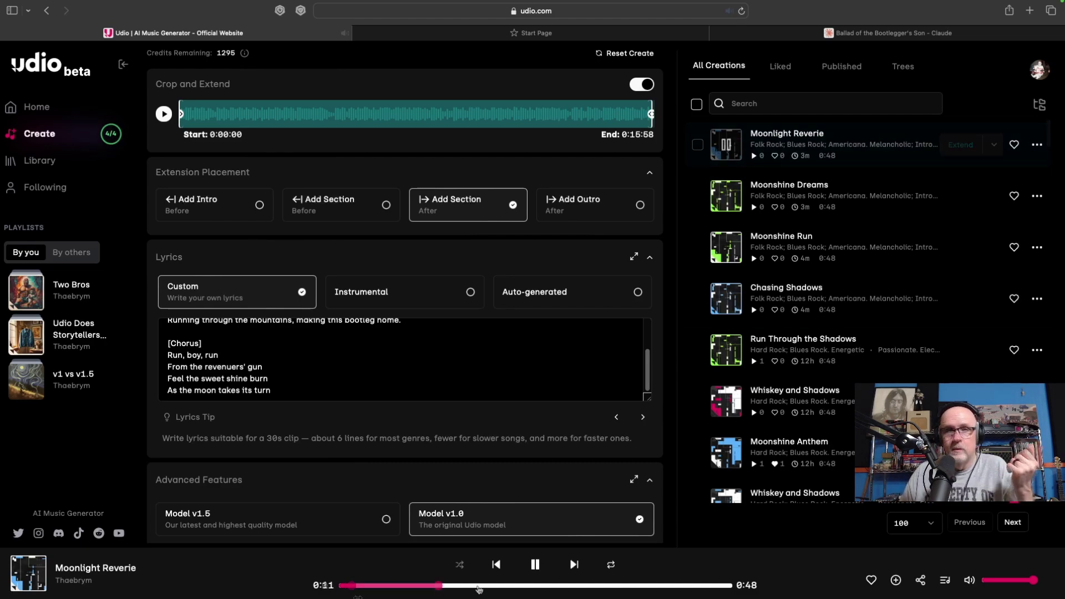